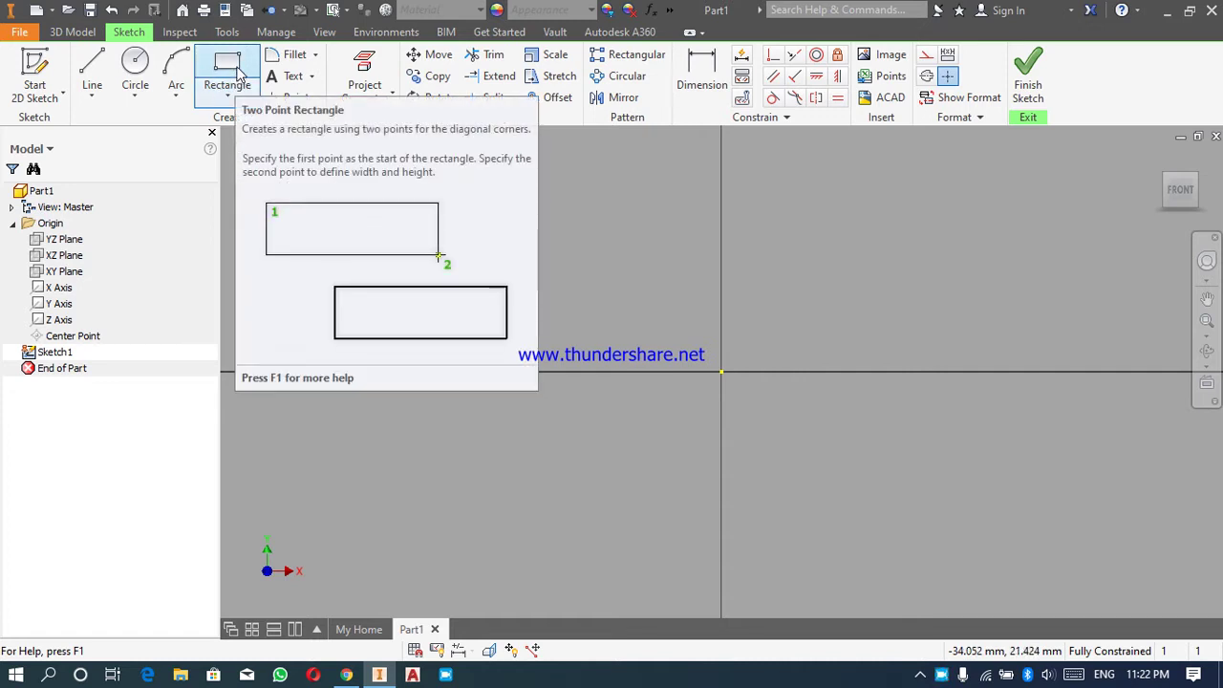
# - Sketch a two-point rectangle about 10.5 by 4.4 mm above the origin, spanning both sides of the vertical axis
pyautogui.click(239, 77)
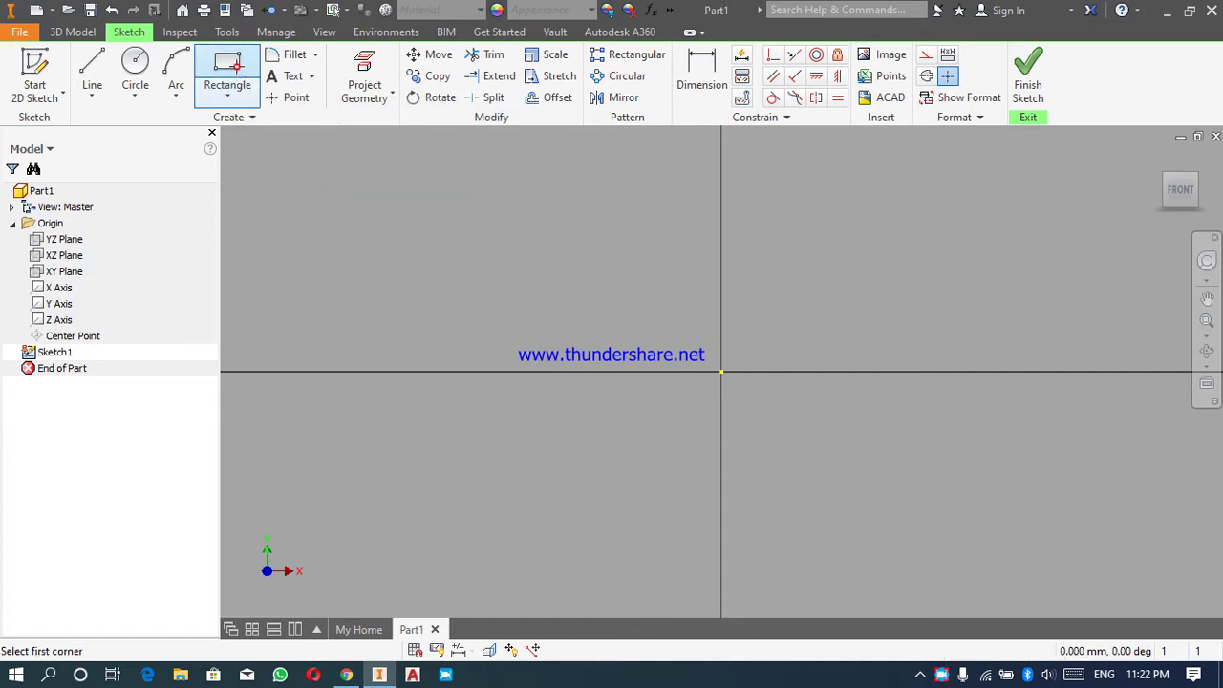
pyautogui.click(646, 159)
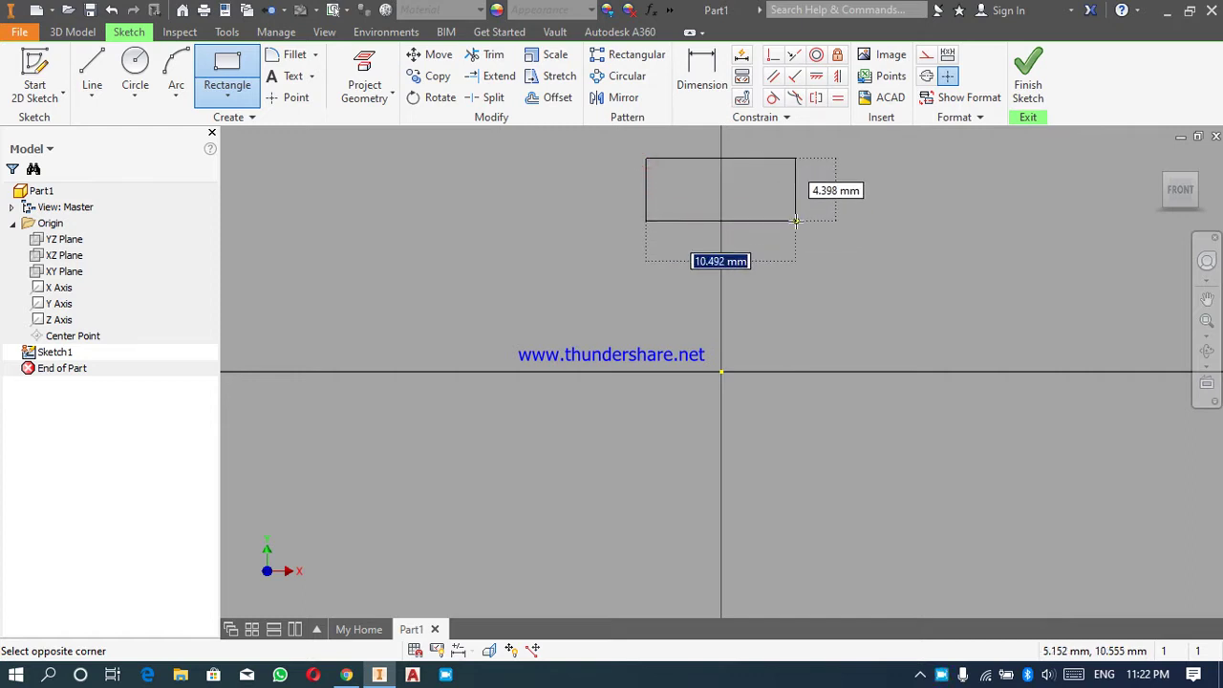
pyautogui.click(795, 221)
pyautogui.rightClick(799, 224)
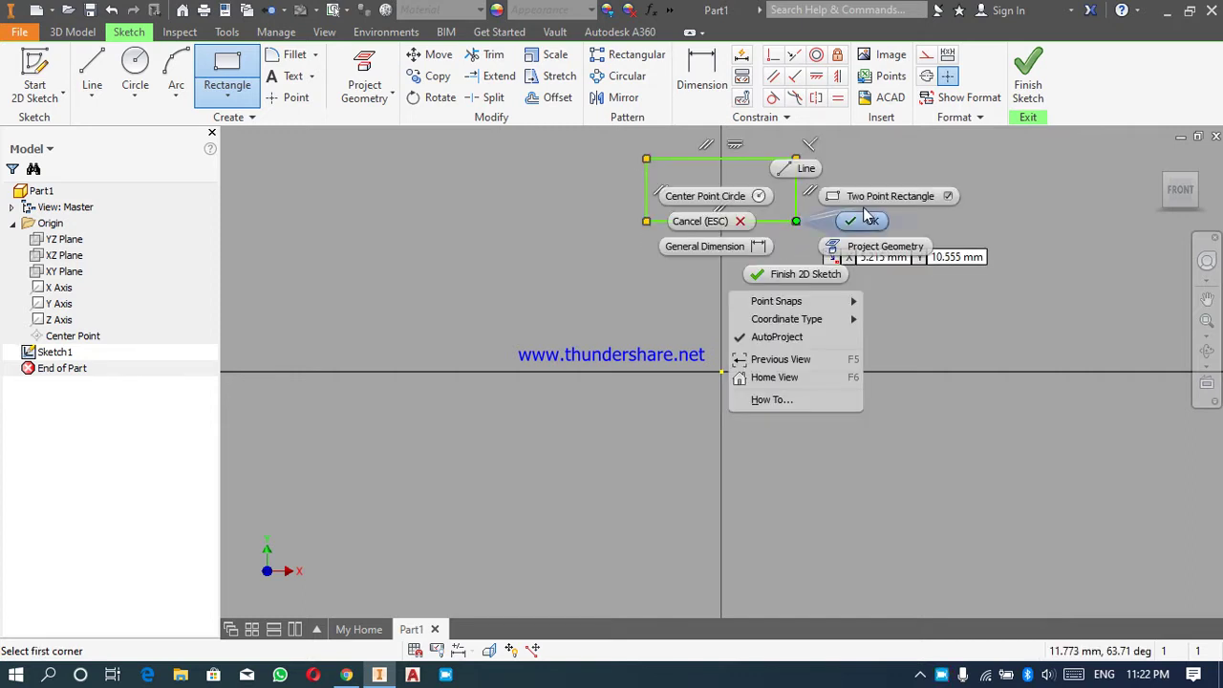
pyautogui.click(863, 220)
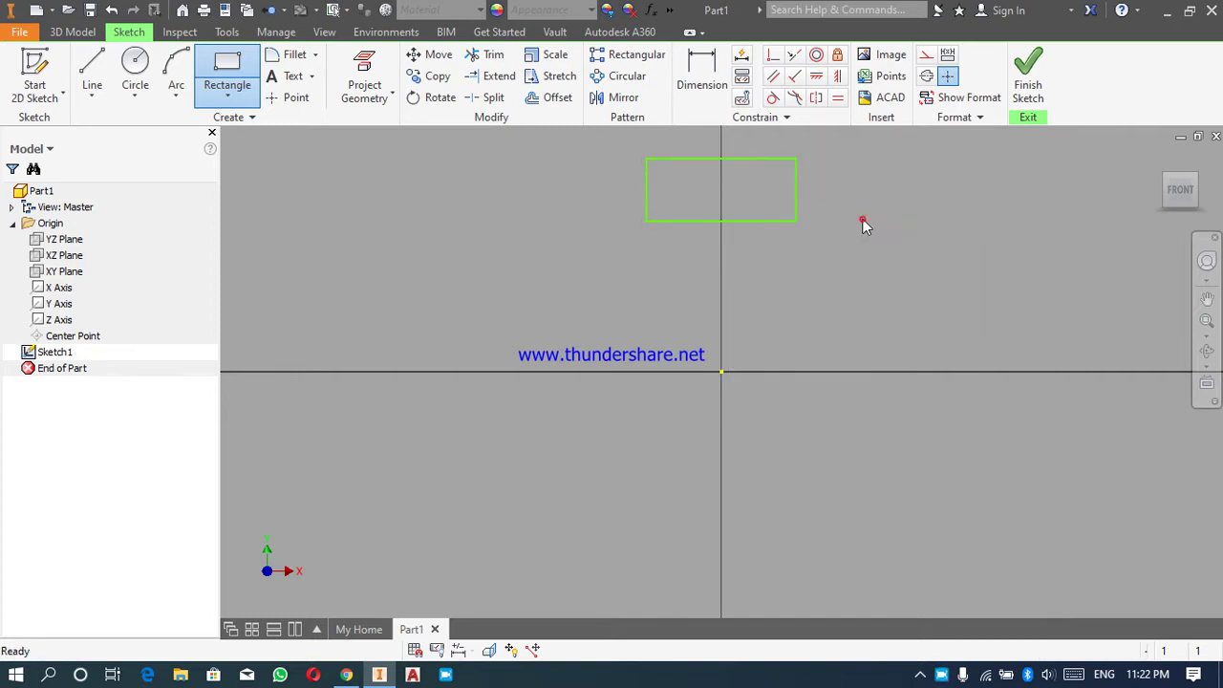
# - Dimension the rectangle's upper long edge and set its length to 31 mm
pyautogui.click(699, 69)
pyautogui.click(753, 158)
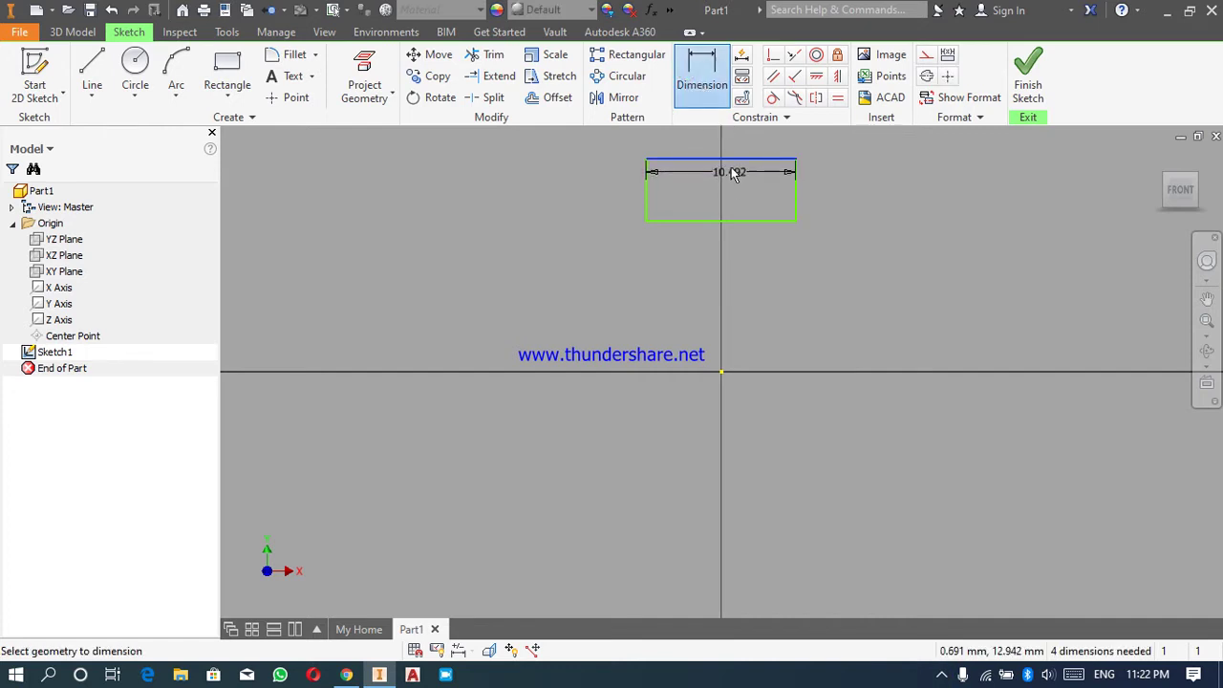
pyautogui.click(734, 150)
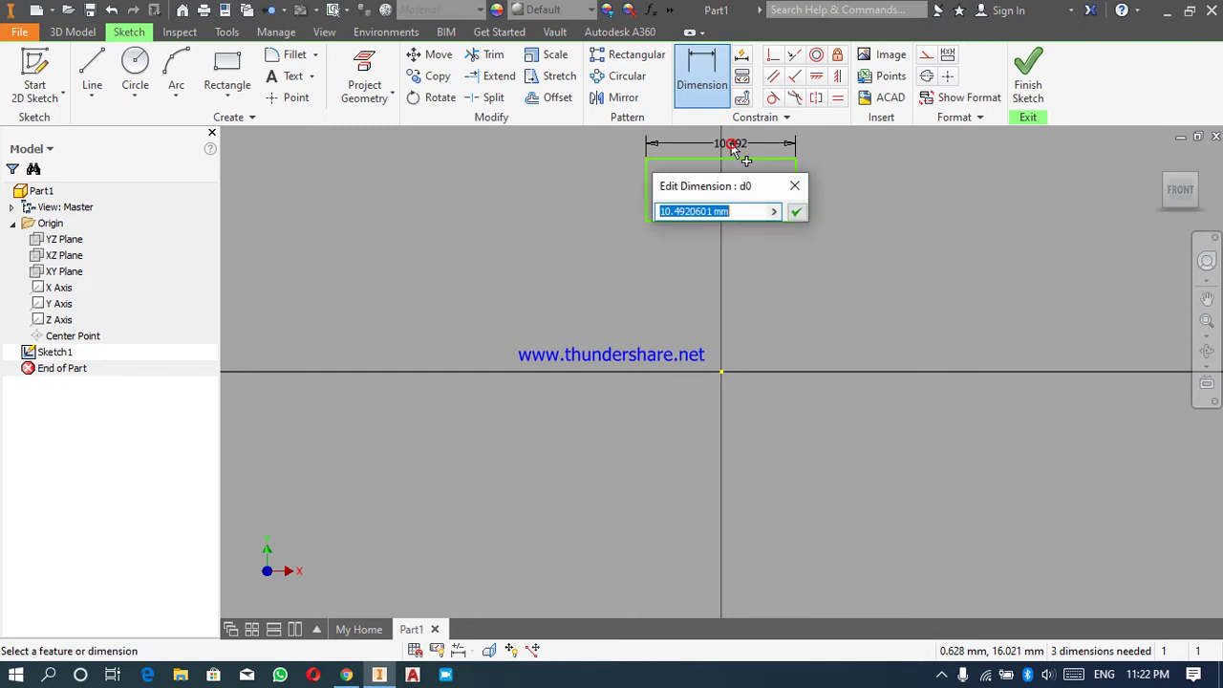
pyautogui.write('31')
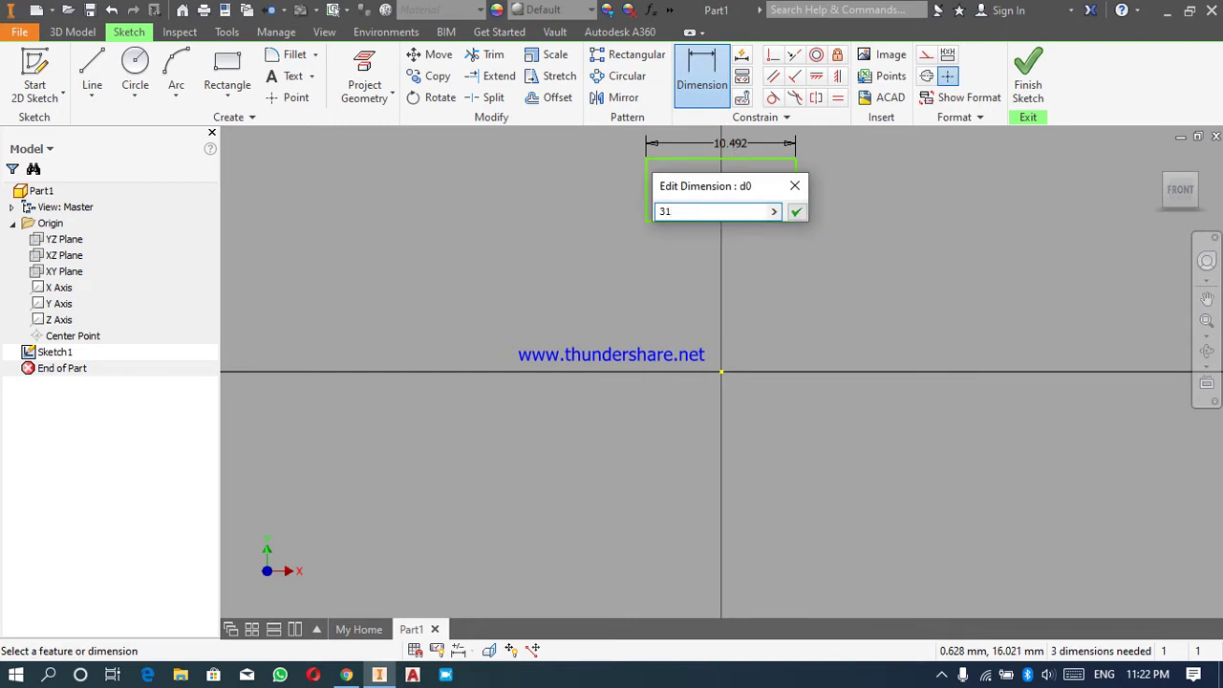
pyautogui.press('Return')
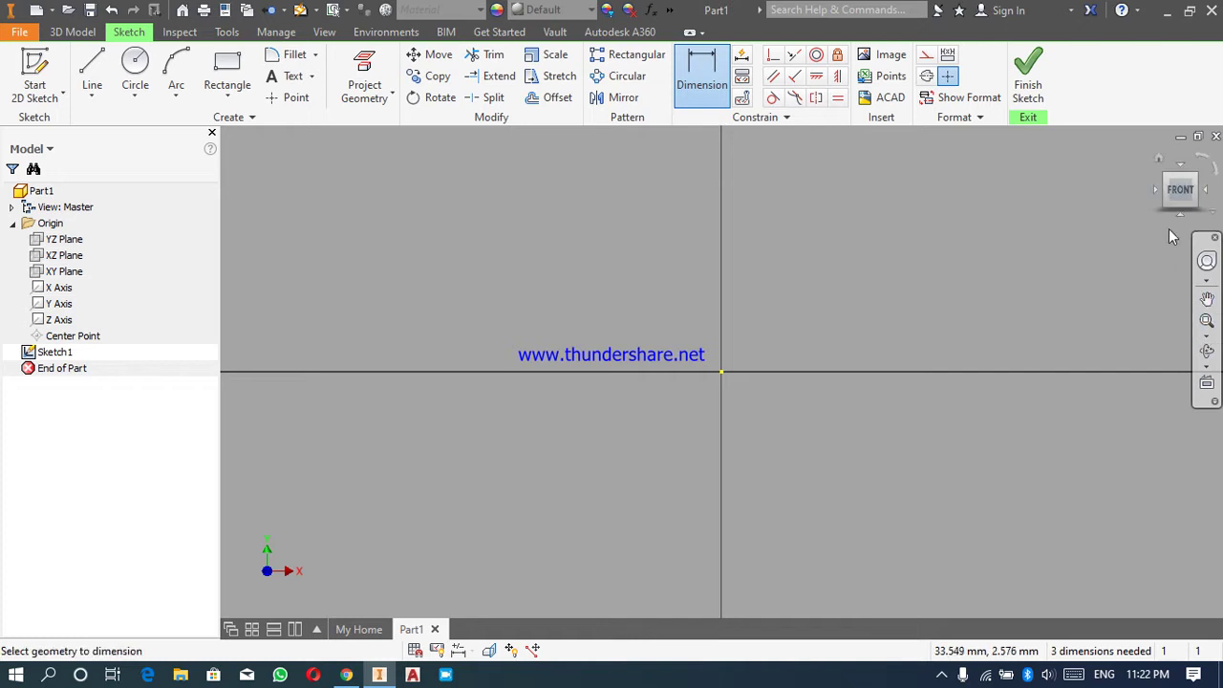
# - Show the sketch in the home view and dimension the rectangle's short side on the +X end as 12 mm
pyautogui.click(1160, 160)
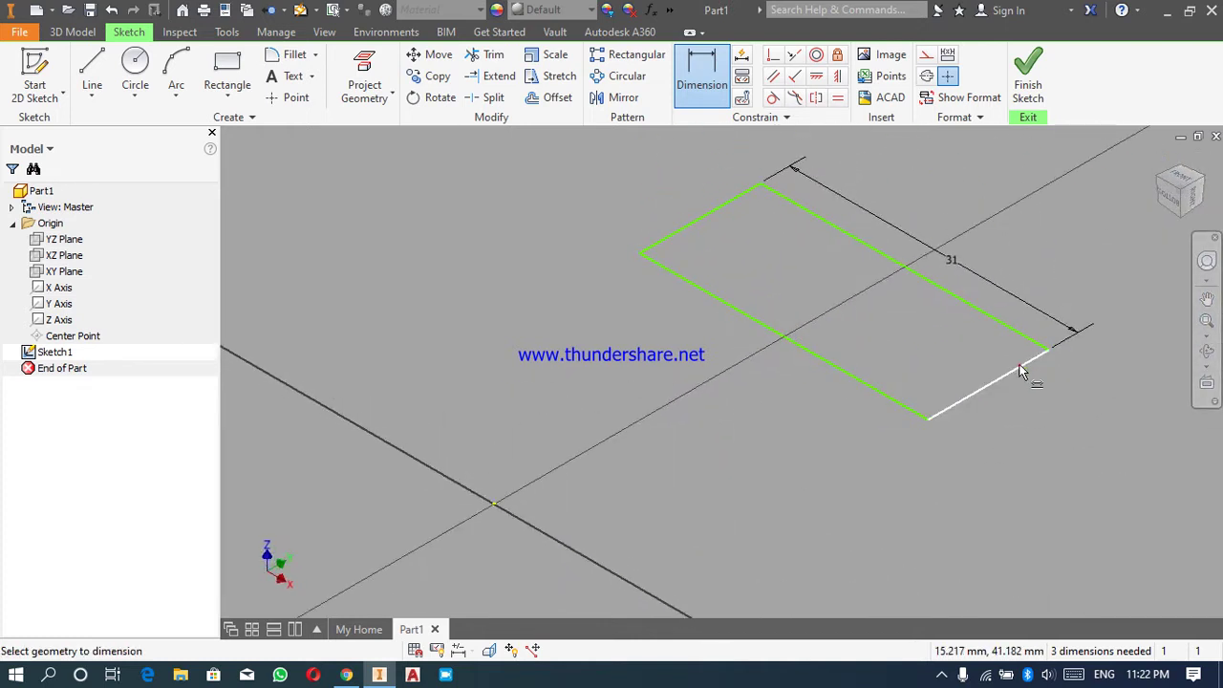
pyautogui.click(1020, 367)
pyautogui.write('12')
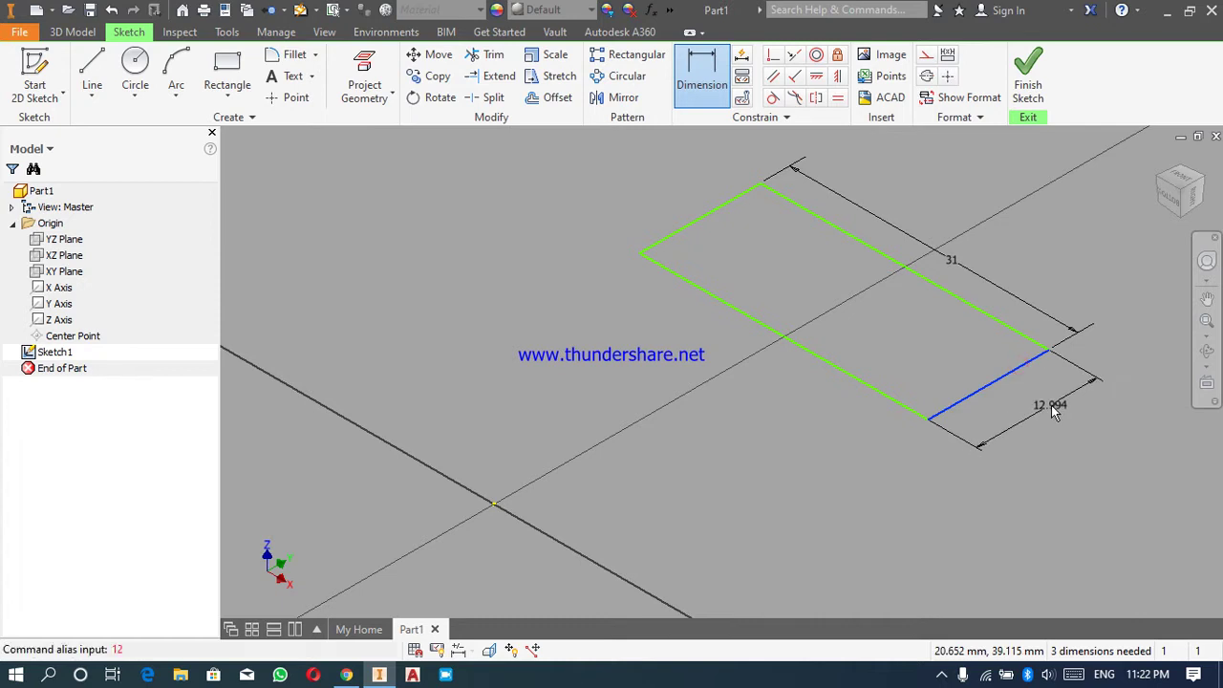
pyautogui.click(1051, 405)
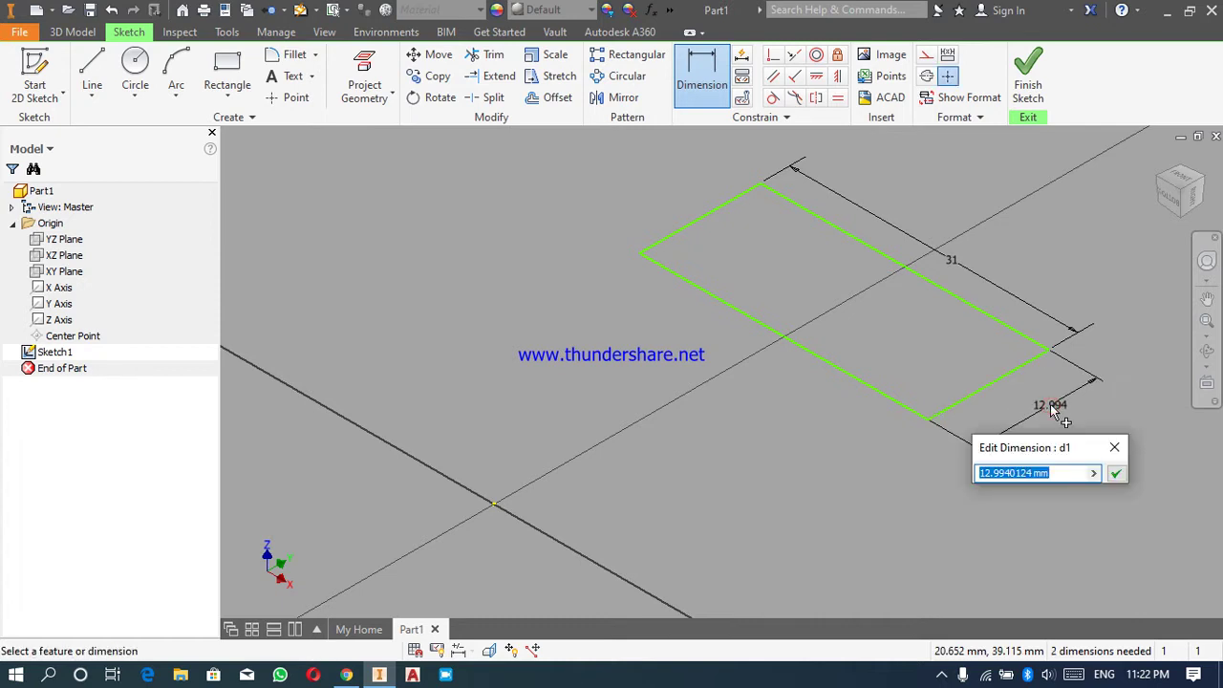
pyautogui.write('12')
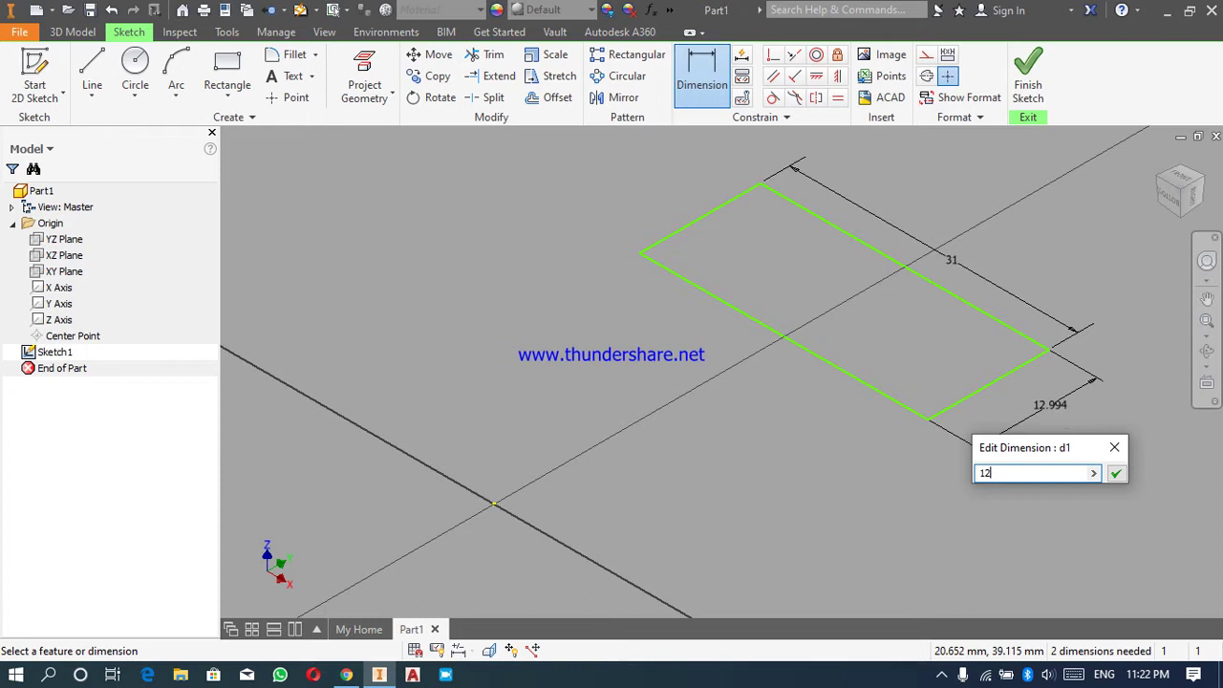
pyautogui.press('Return')
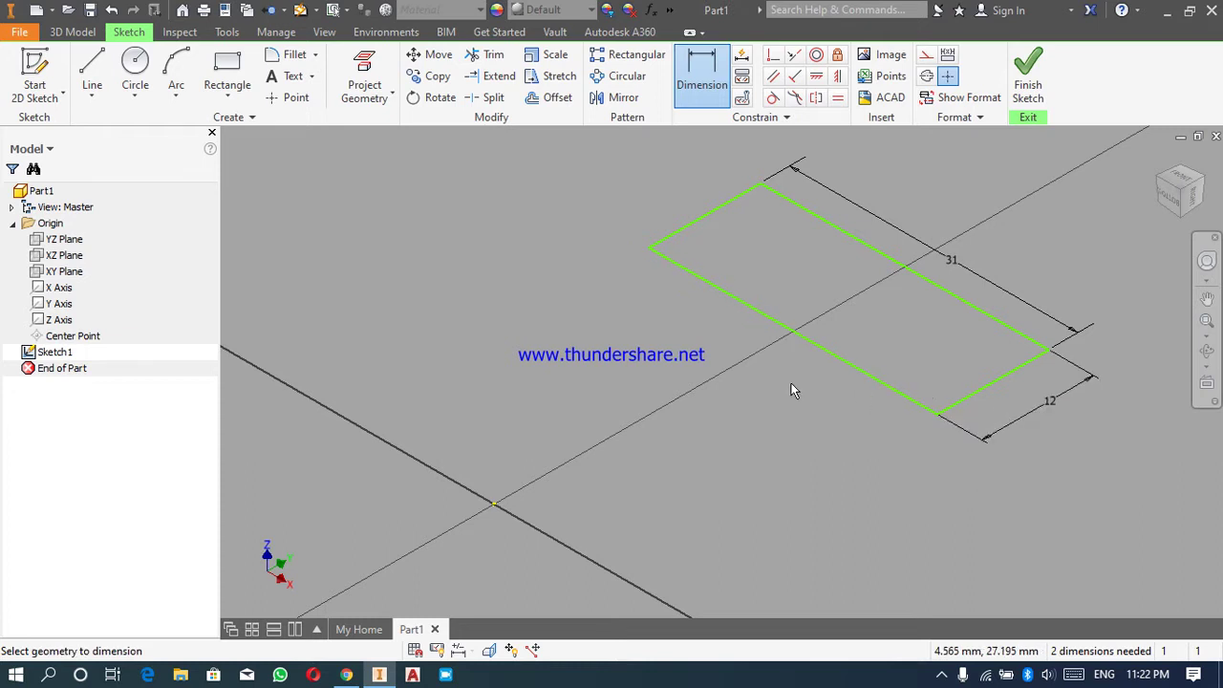
# - Draw a three-point arc of about 5 mm radius with both ends on the long edge nearest the origin, bulging into the rectangle
pyautogui.click(177, 75)
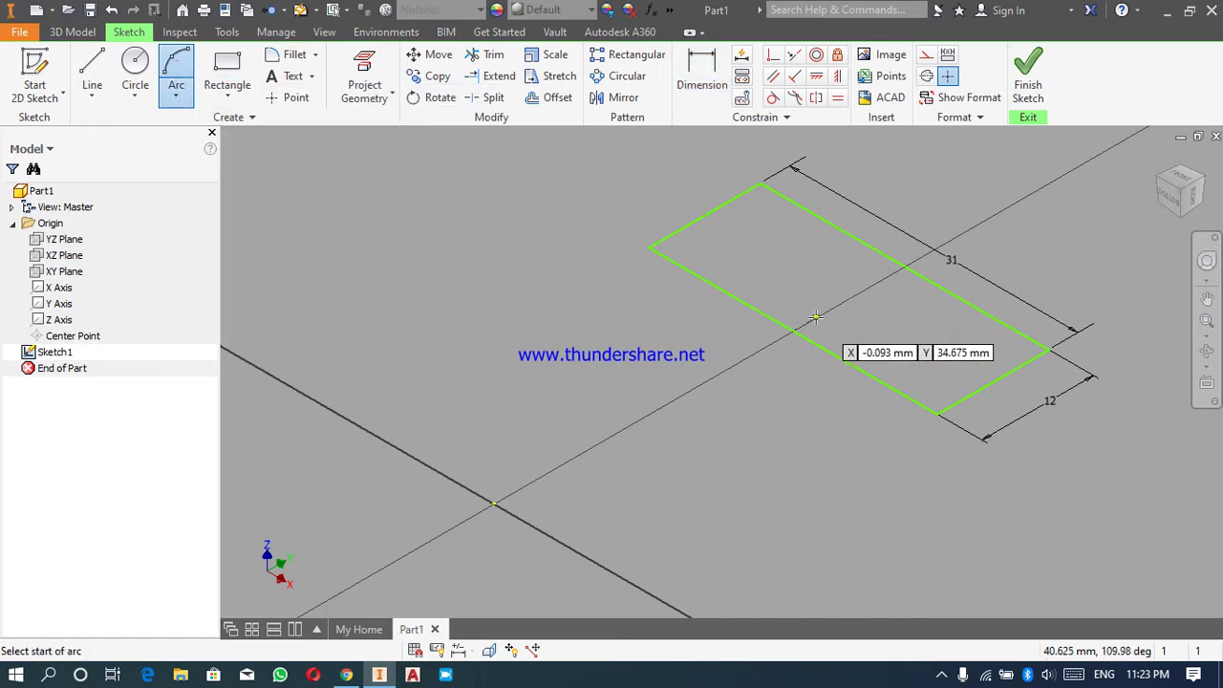
pyautogui.click(749, 304)
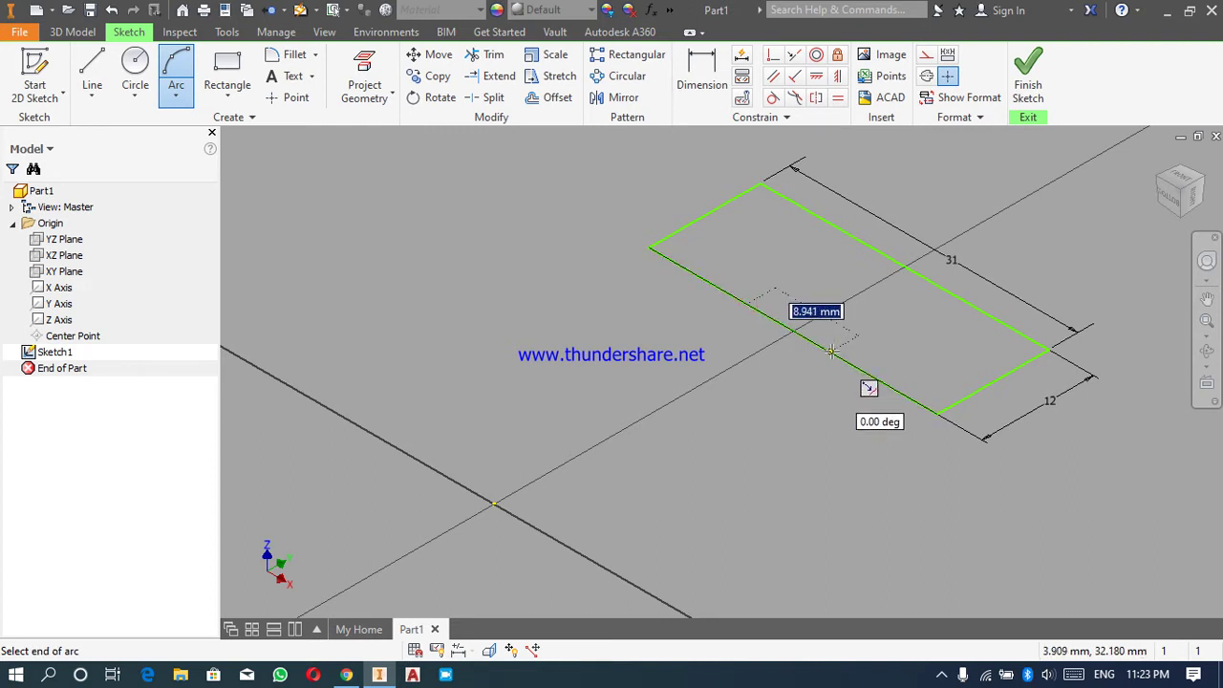
pyautogui.click(836, 354)
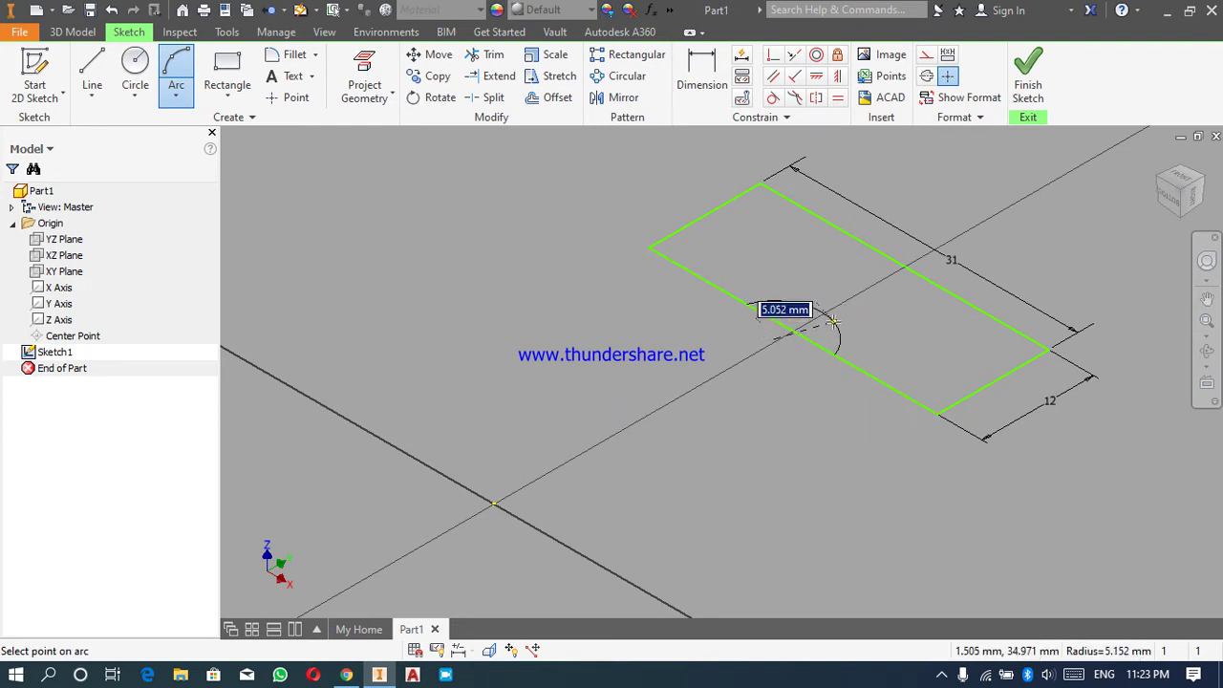
pyautogui.click(832, 321)
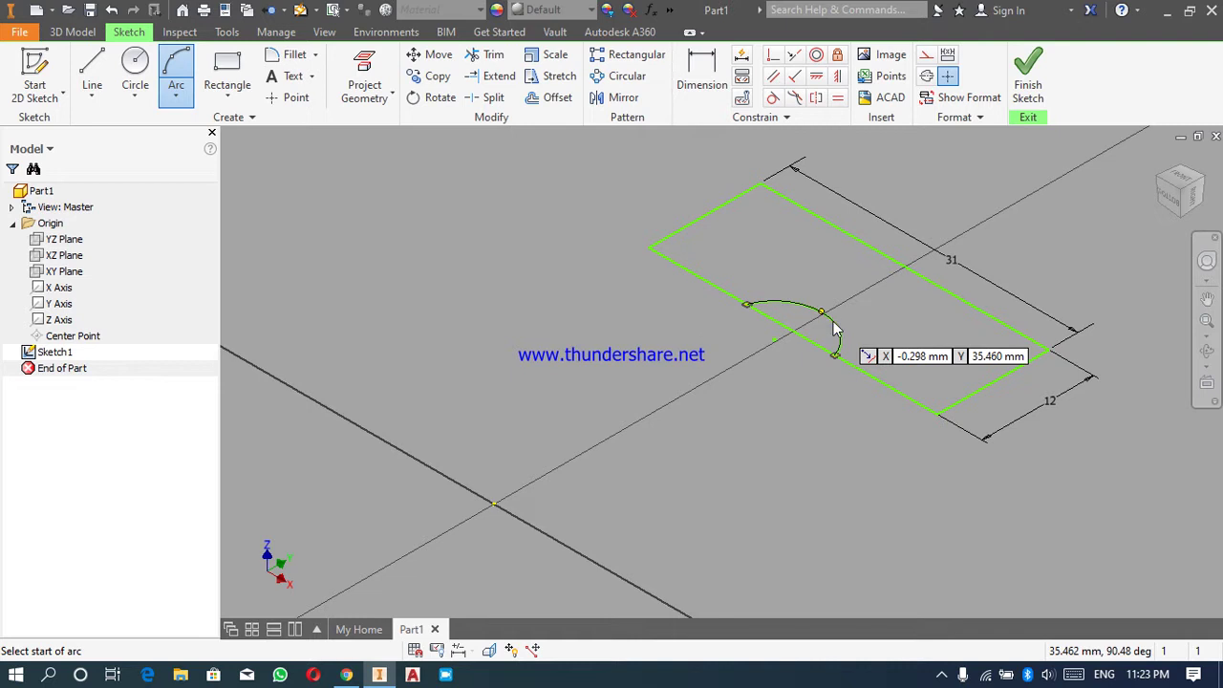
pyautogui.rightClick(833, 330)
pyautogui.click(885, 324)
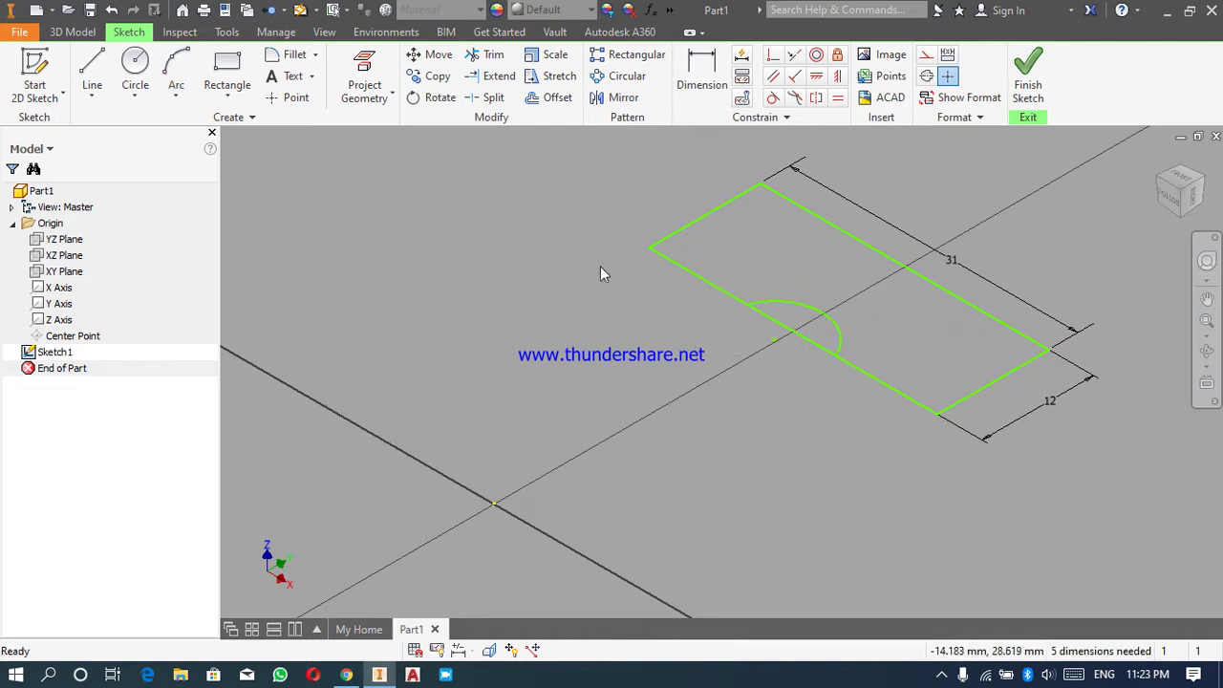
# - Draw a line along the sketch's Y axis that crosses the whole rectangle and the arc
pyautogui.click(92, 75)
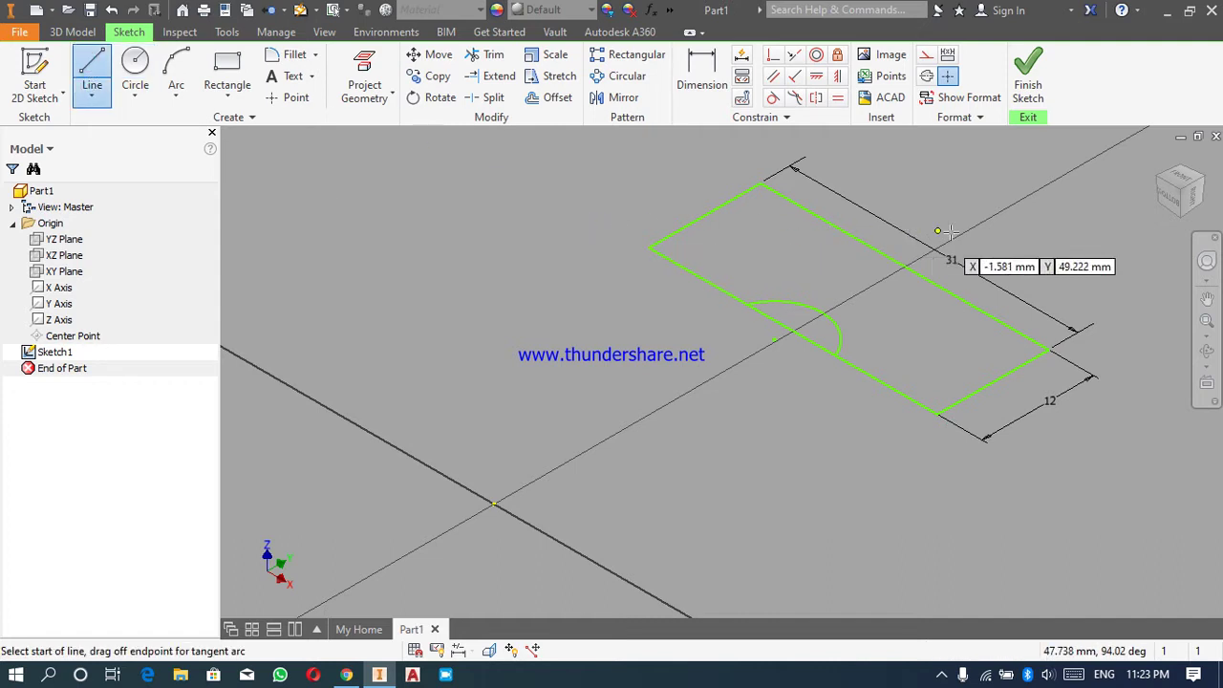
pyautogui.click(926, 264)
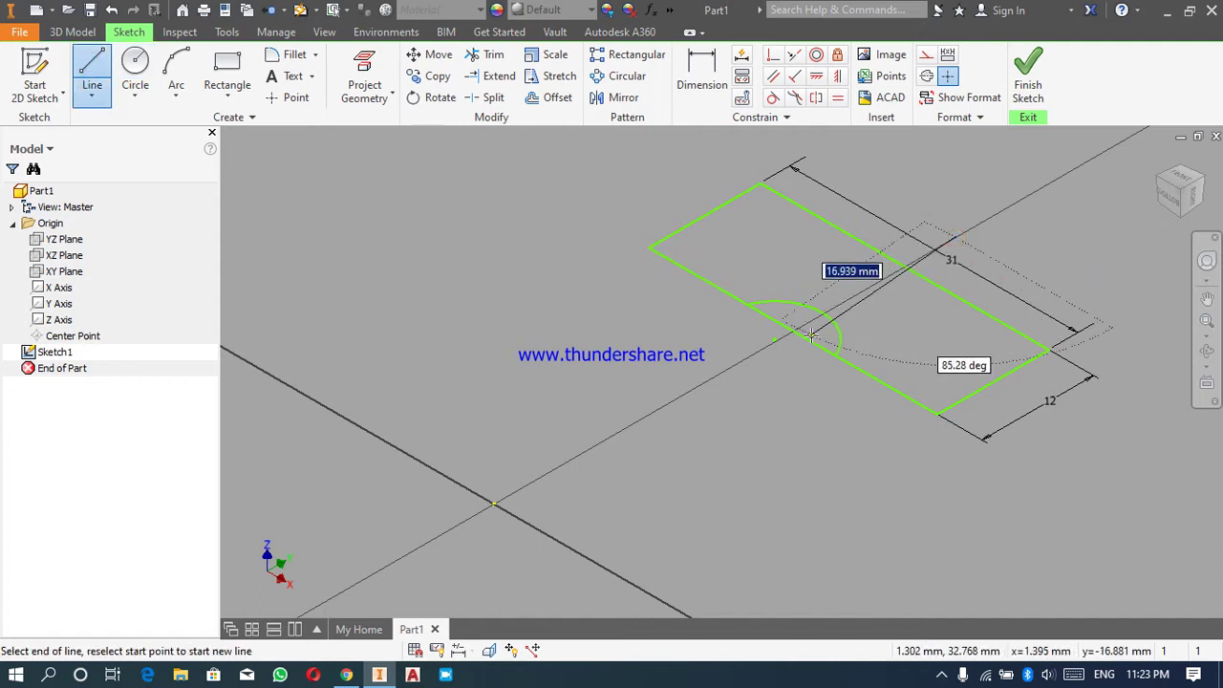
pyautogui.click(746, 358)
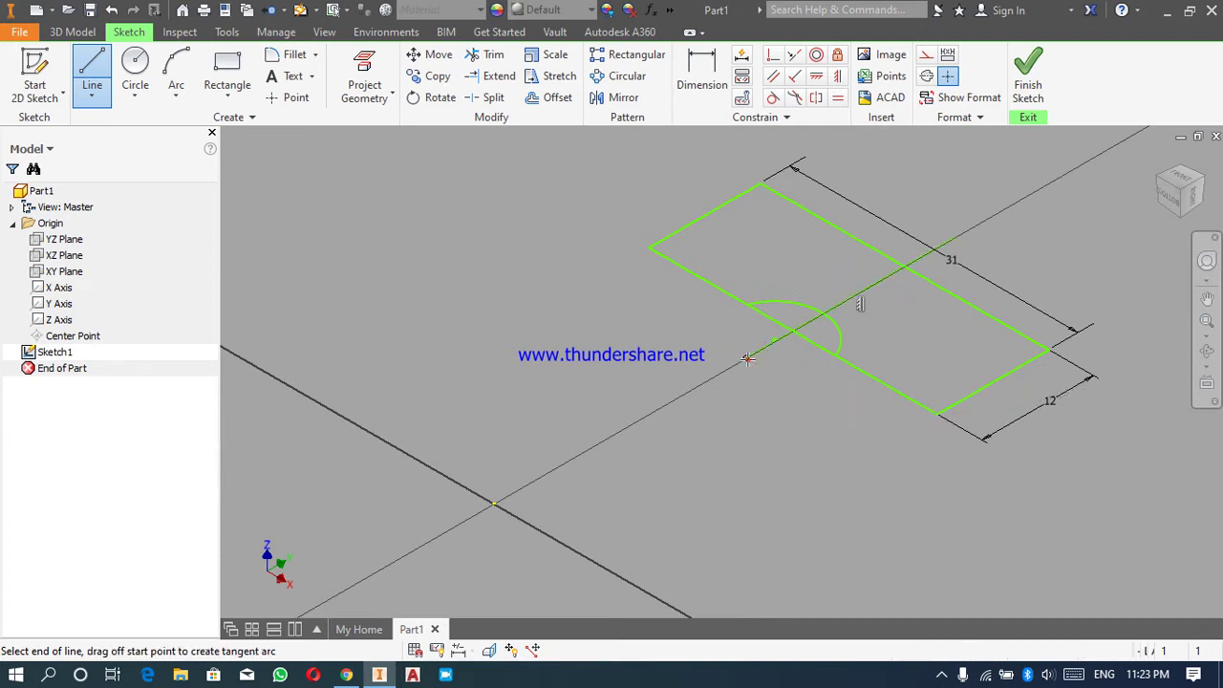
pyautogui.rightClick(746, 359)
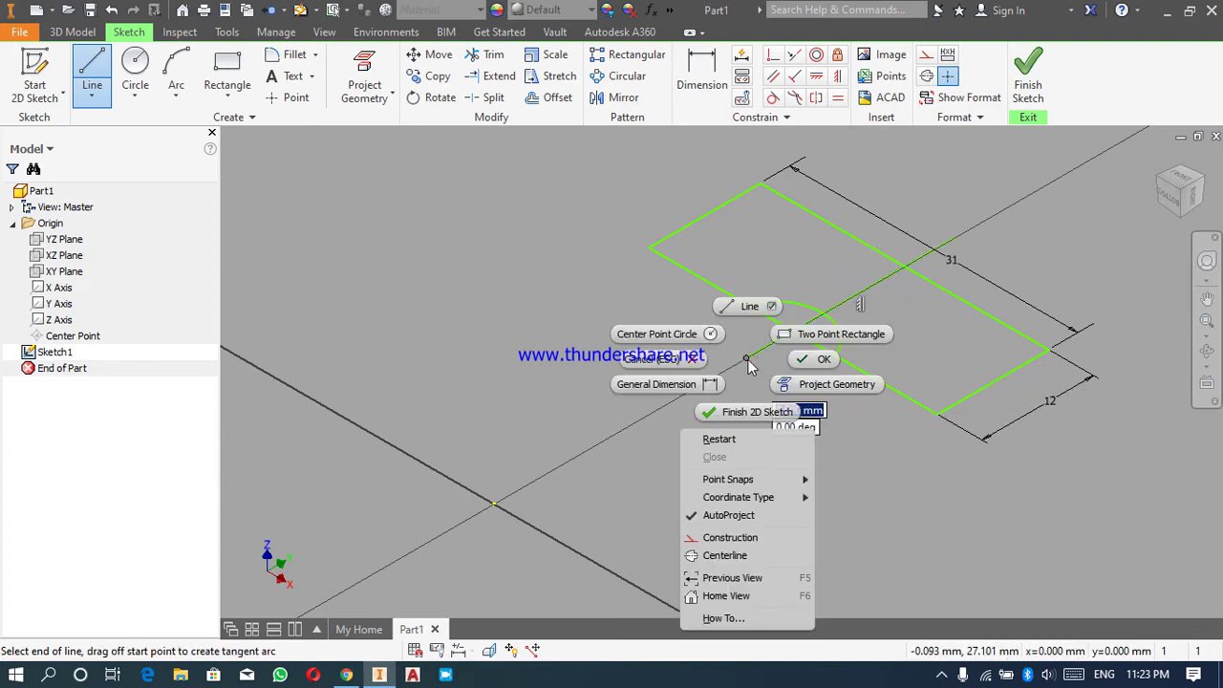
pyautogui.click(827, 359)
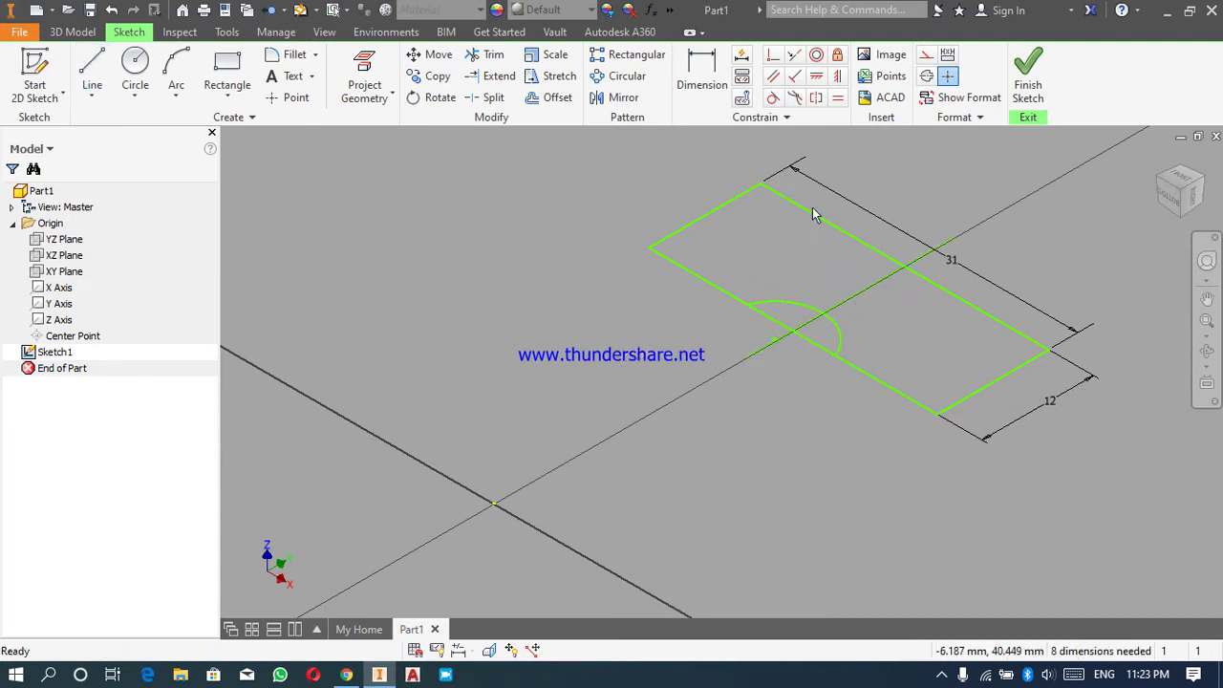
# - Make the rectangle's two short sides symmetric about the line along the Y axis
pyautogui.click(817, 98)
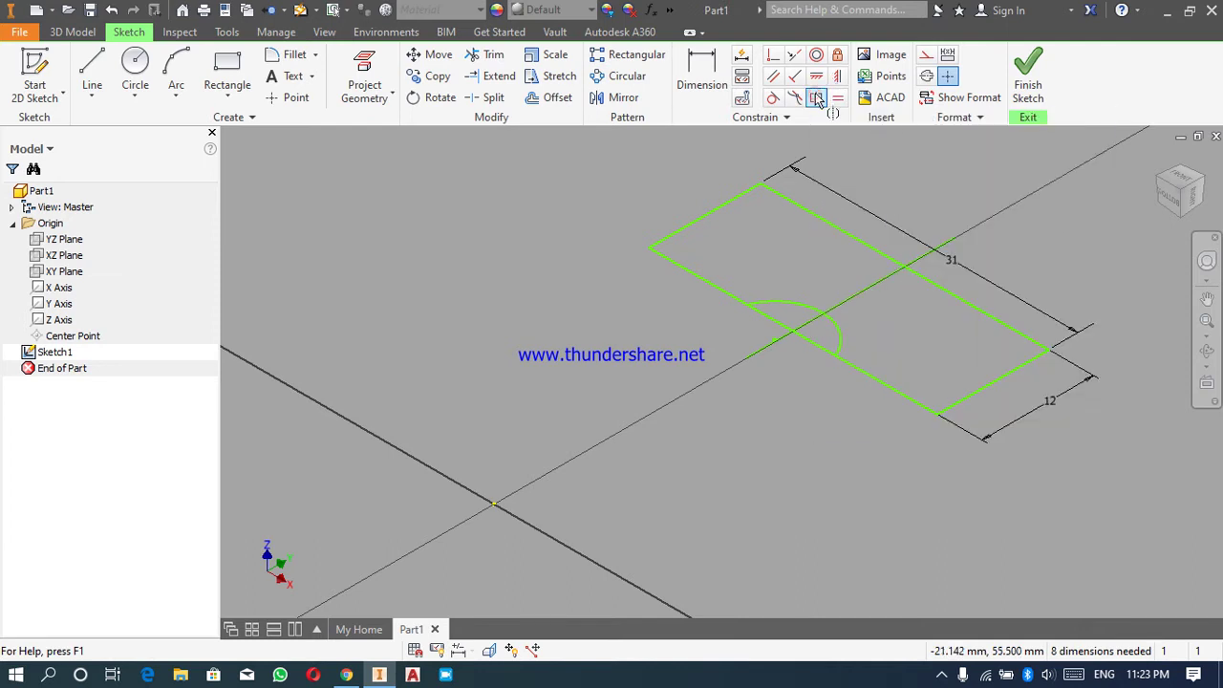
pyautogui.click(729, 204)
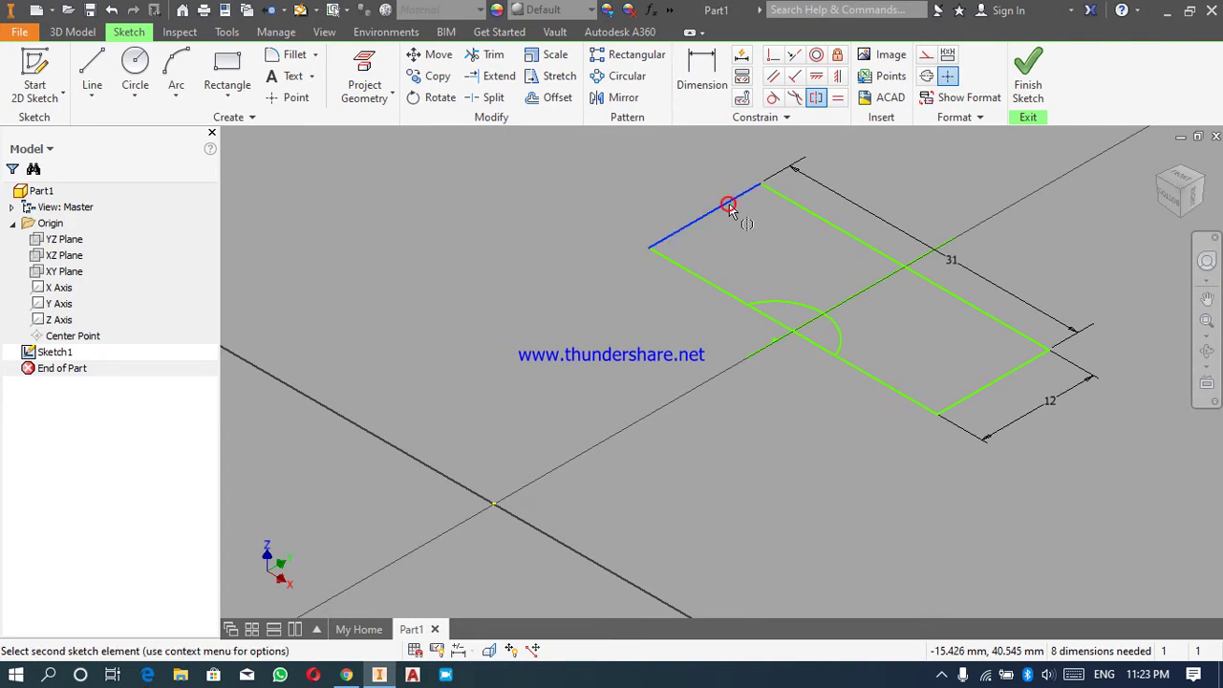
pyautogui.click(996, 383)
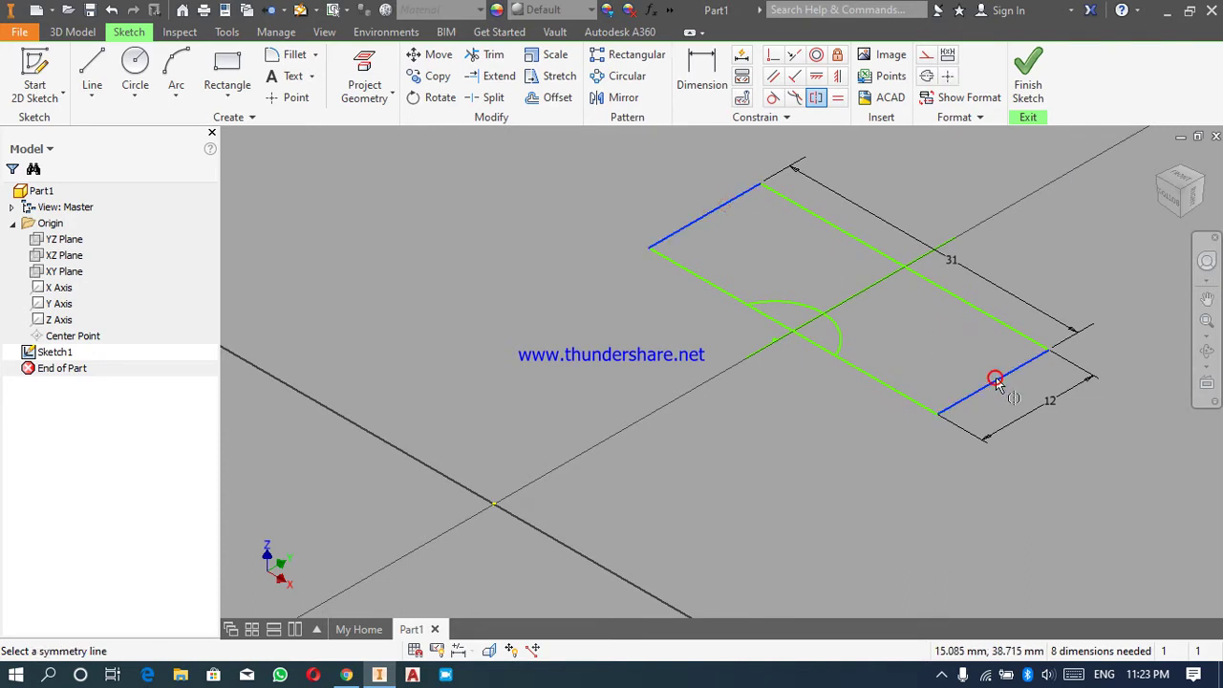
pyautogui.click(870, 283)
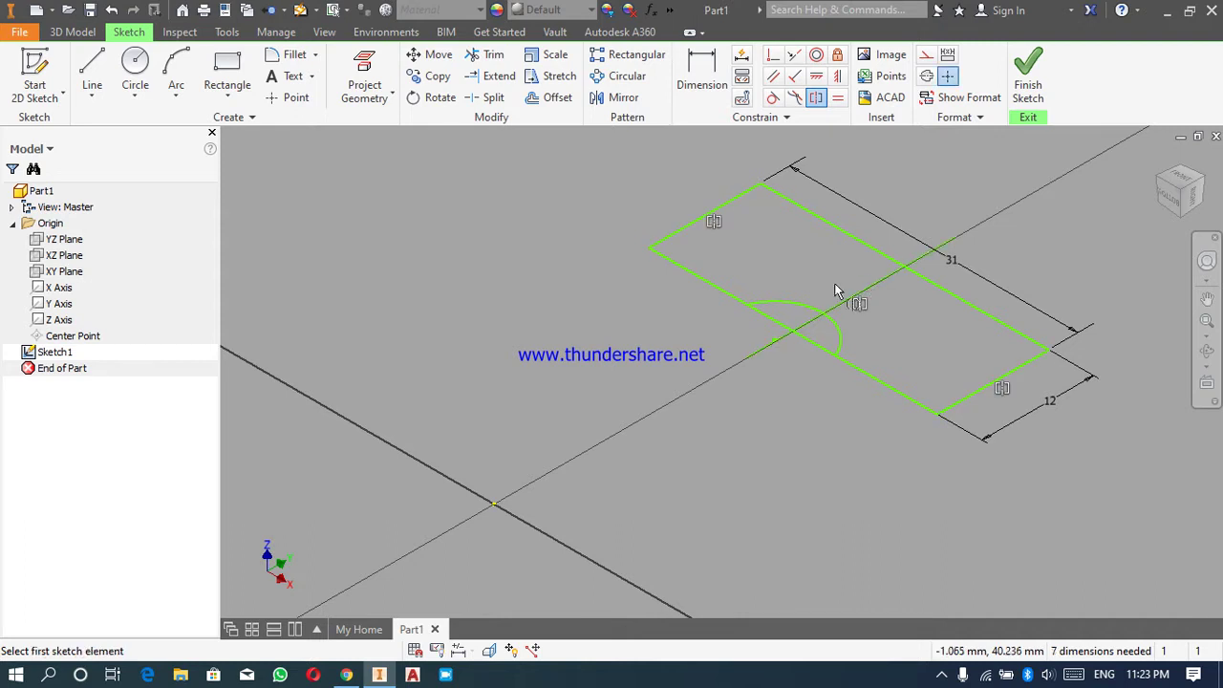
# - Make the arc's two endpoints symmetric about the line along the Y axis
pyautogui.click(747, 304)
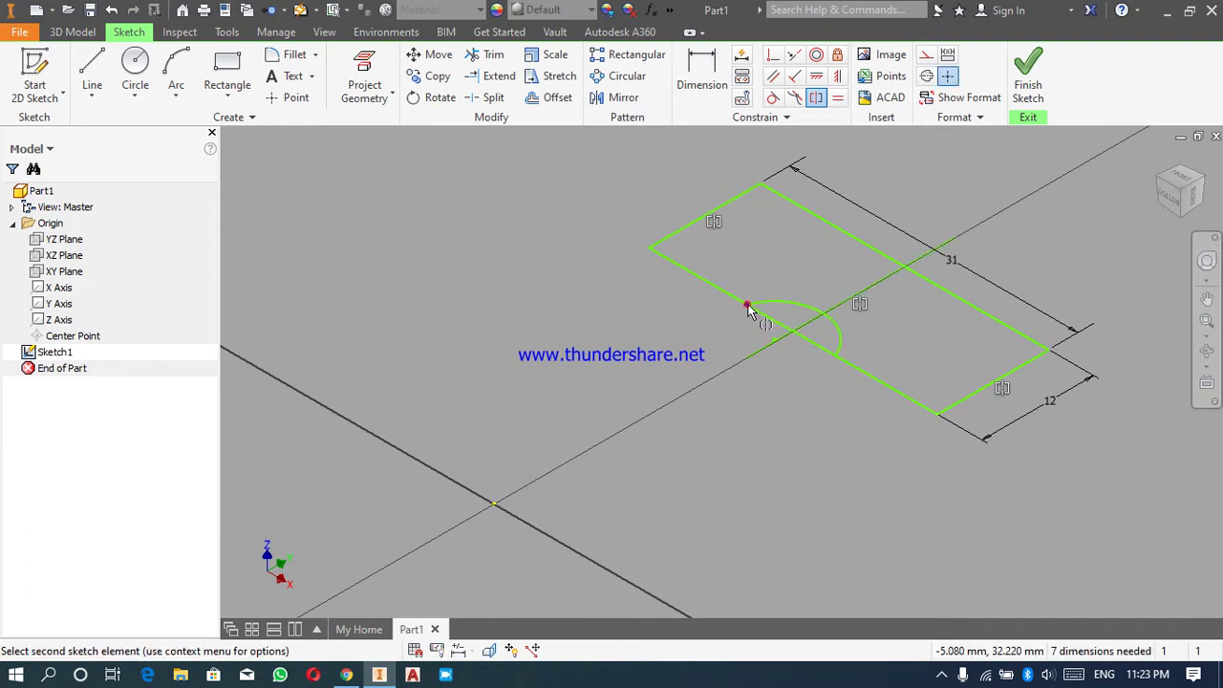
pyautogui.click(835, 360)
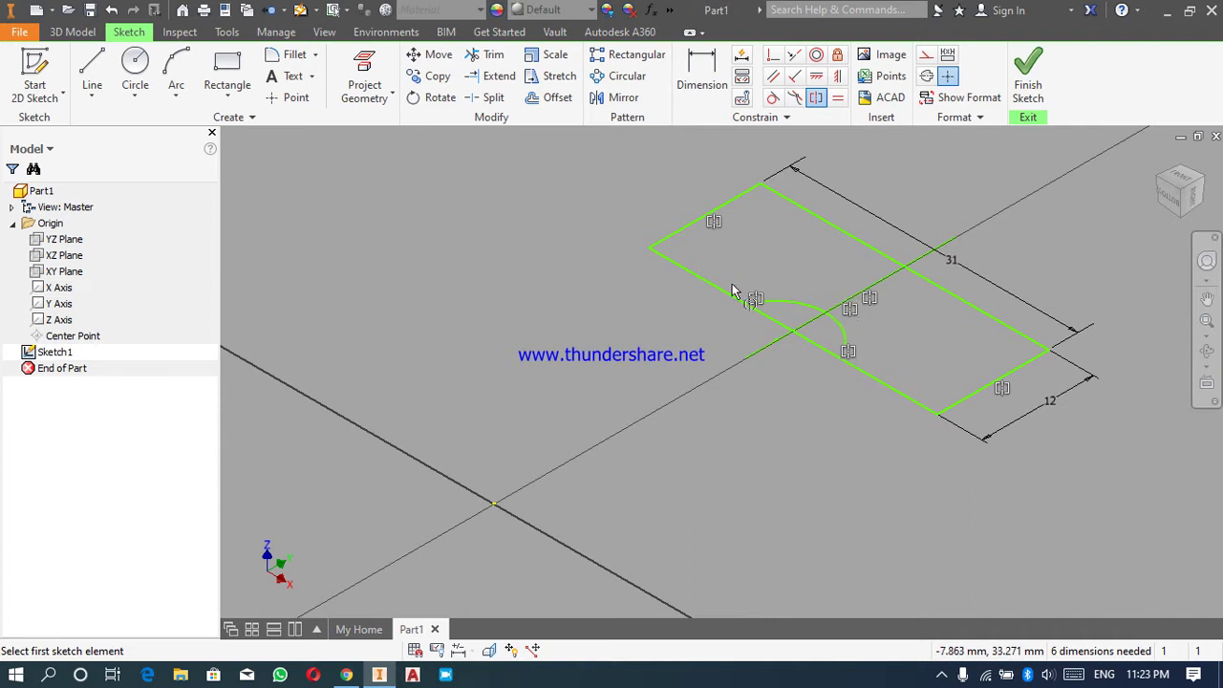
pyautogui.rightClick(666, 297)
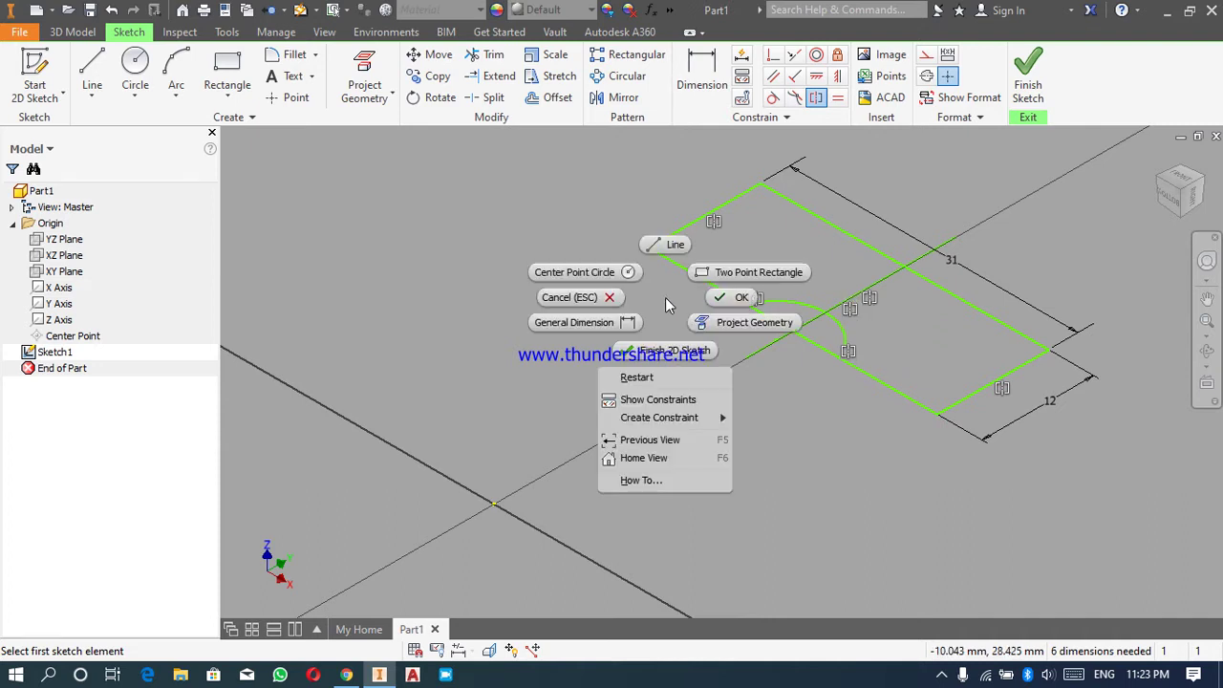
pyautogui.click(719, 294)
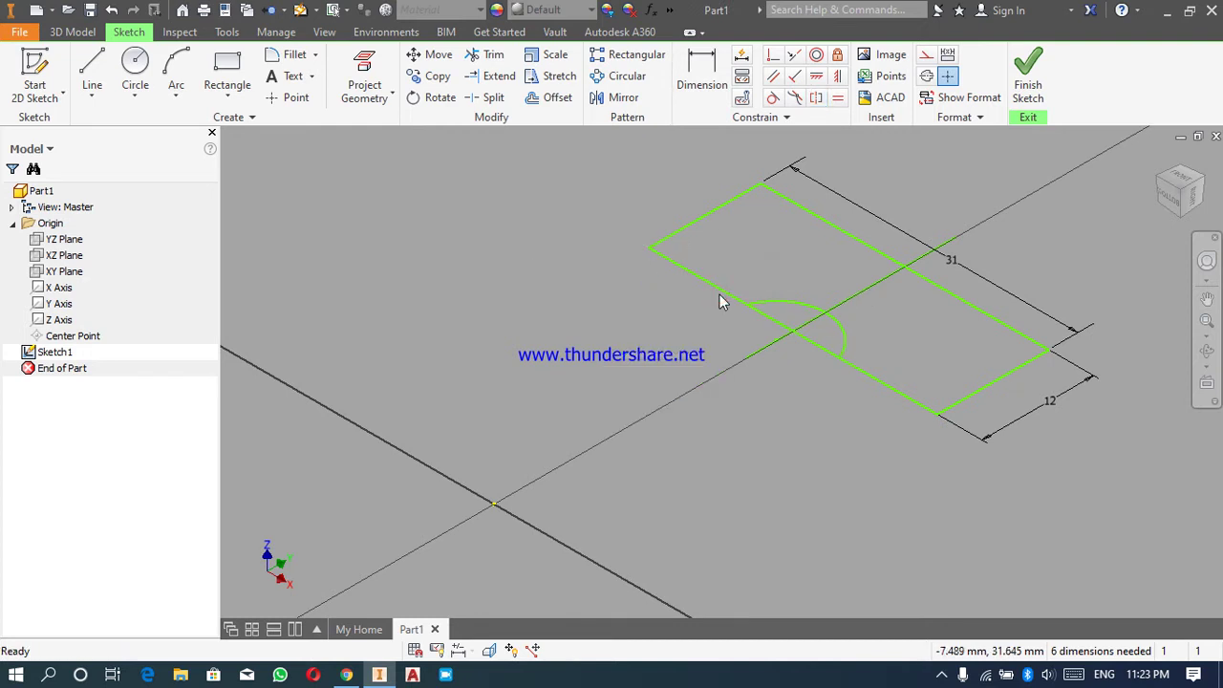
# - Dimension the distance along X from the origin to the +X corner of the rectangle's far long edge as 15.5 mm
pyautogui.click(704, 90)
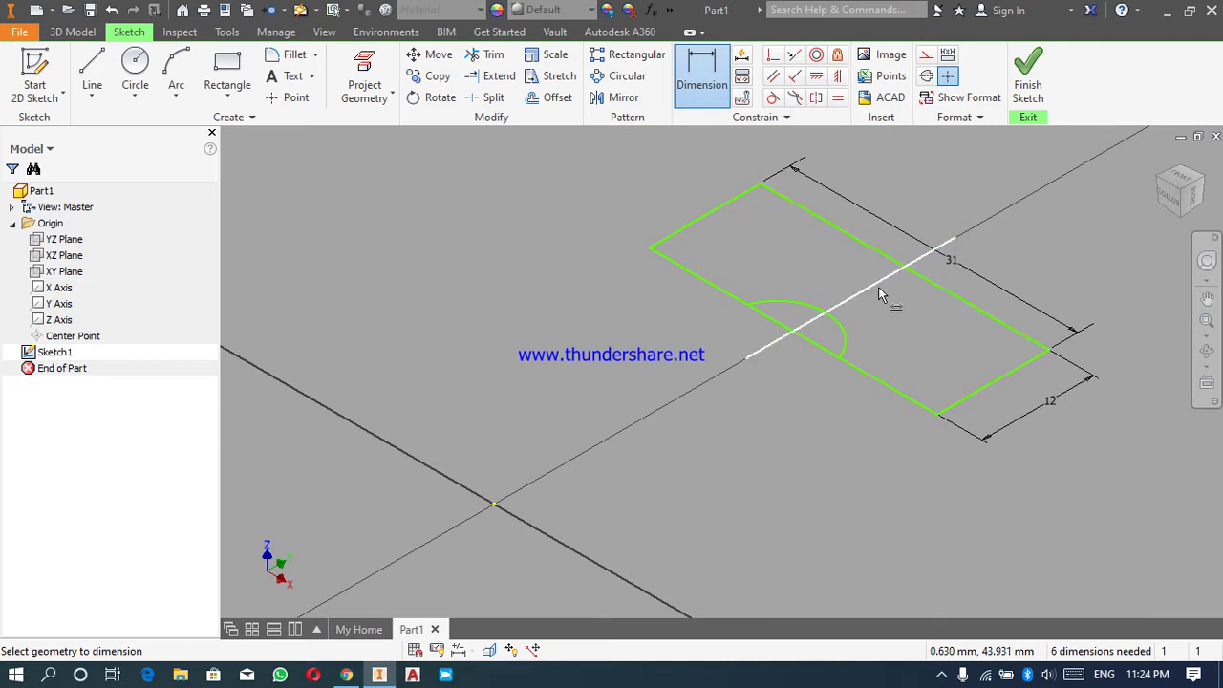
pyautogui.click(493, 507)
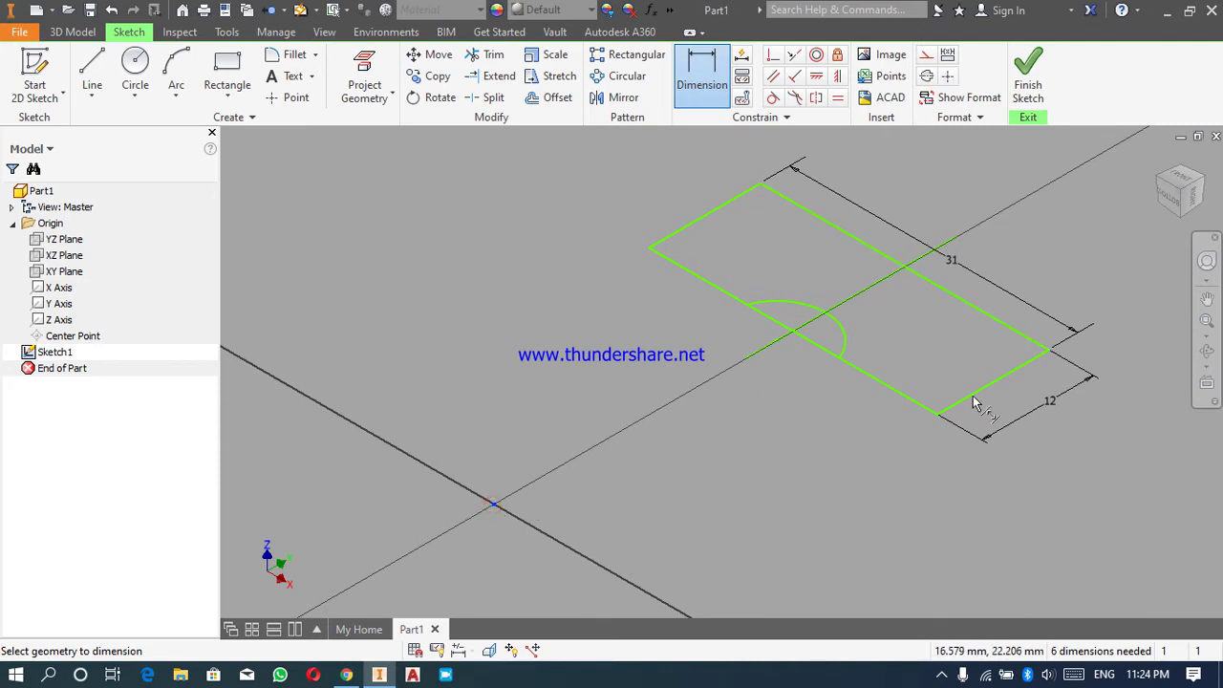
pyautogui.click(1048, 352)
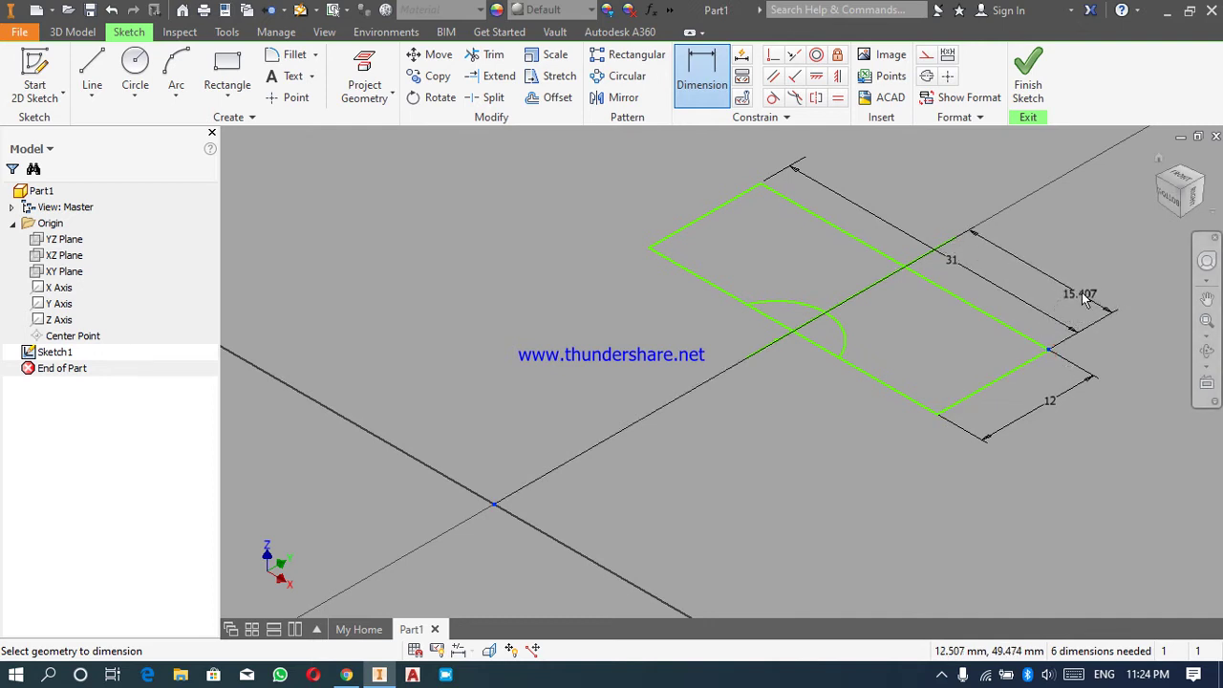
pyautogui.click(1076, 279)
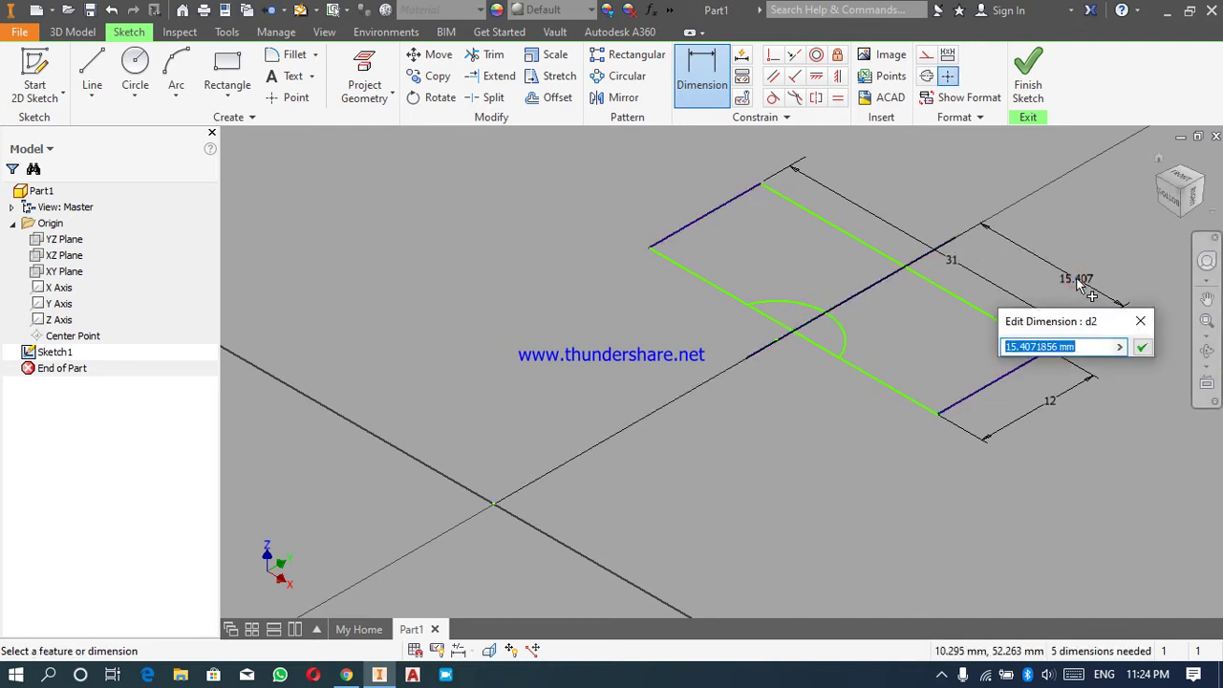
pyautogui.write('1')
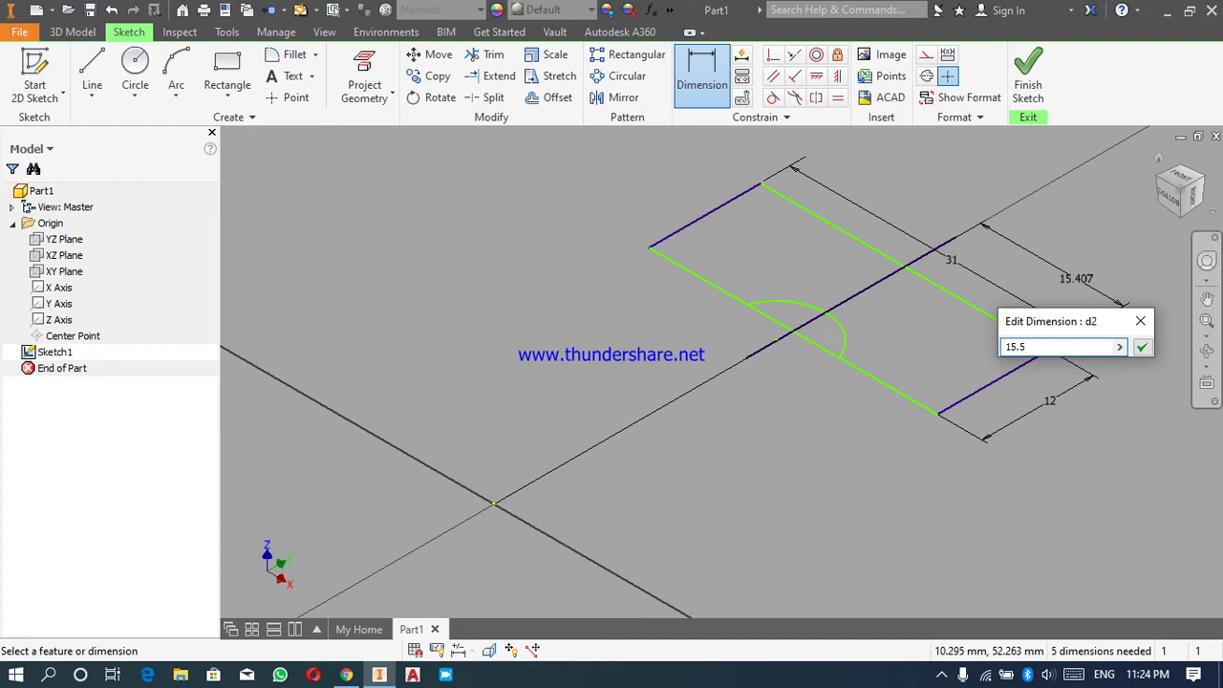
pyautogui.write('5.5')
pyautogui.press('Return')
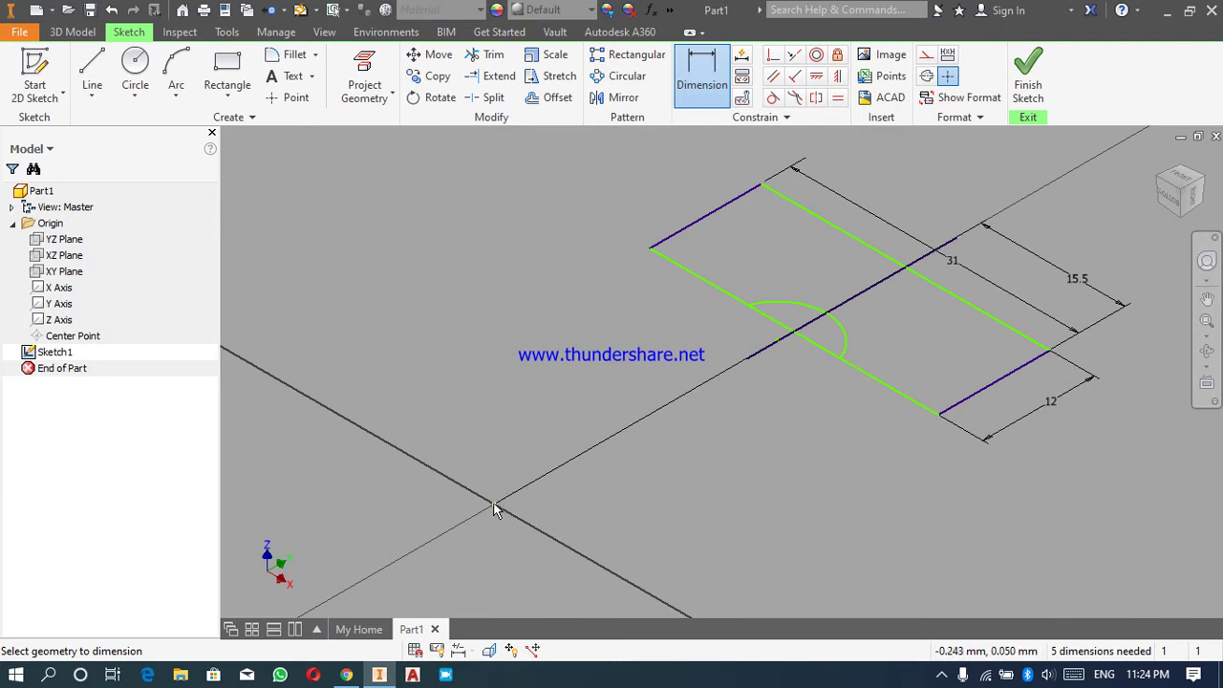
# - Add a driven dimension from the origin to the -X corner of the rectangle's far long edge
pyautogui.click(762, 190)
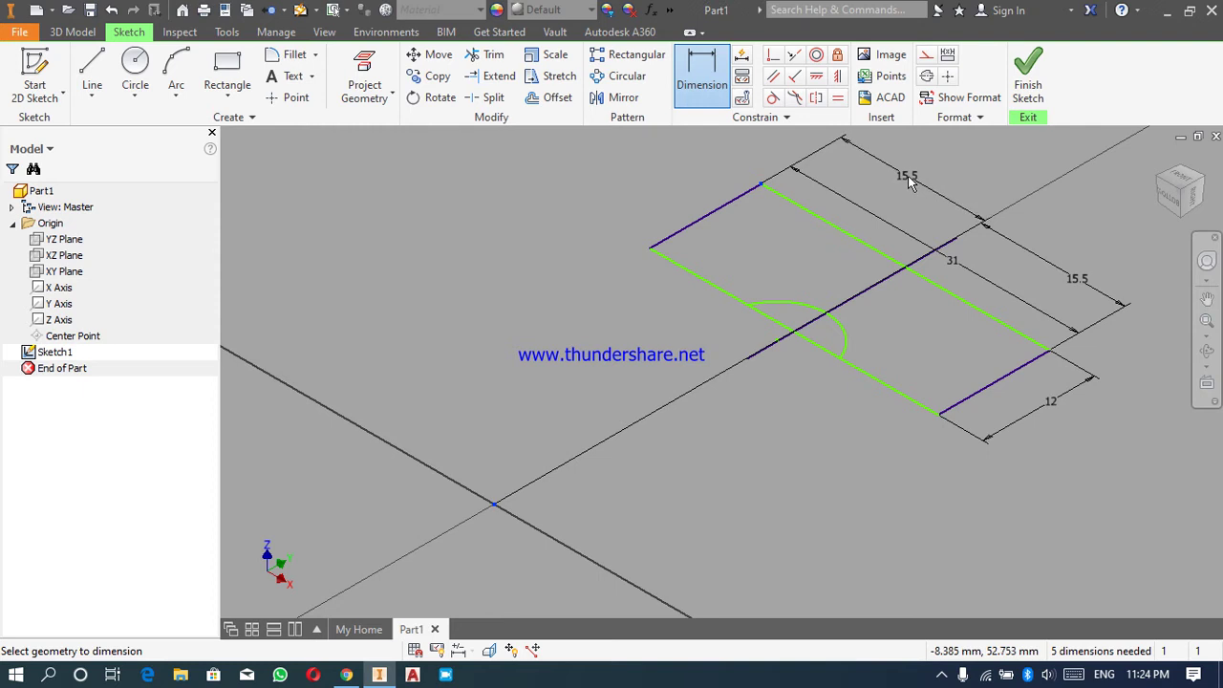
pyautogui.click(909, 186)
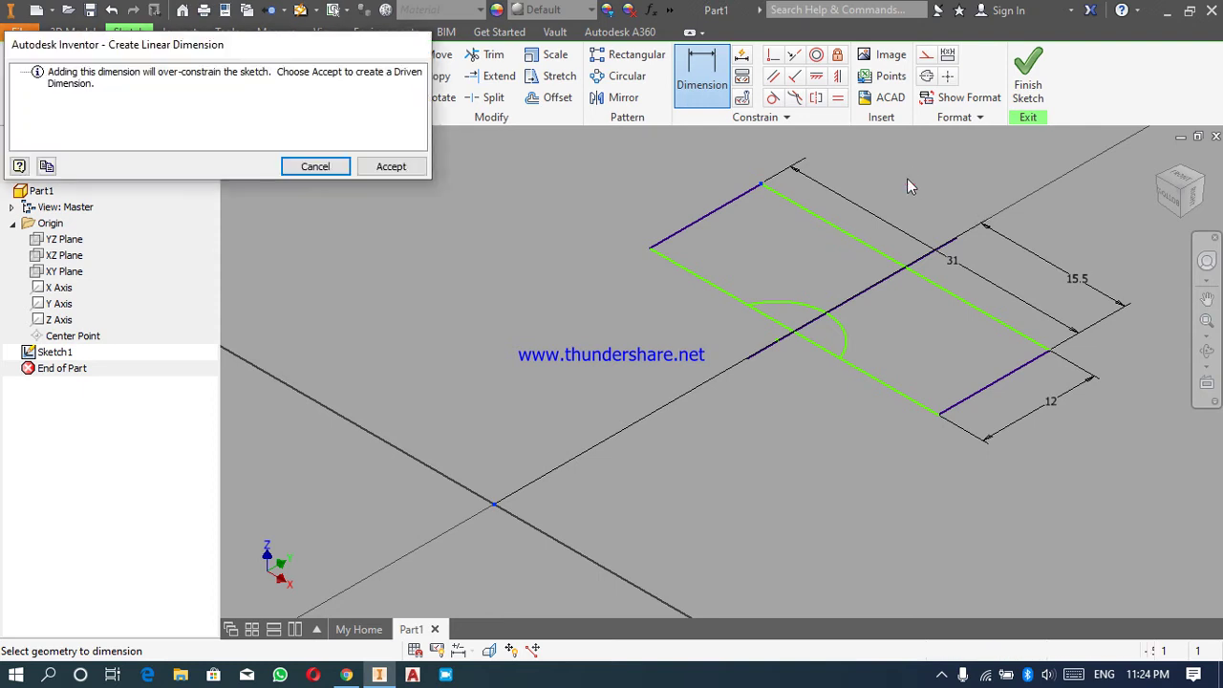
pyautogui.click(417, 166)
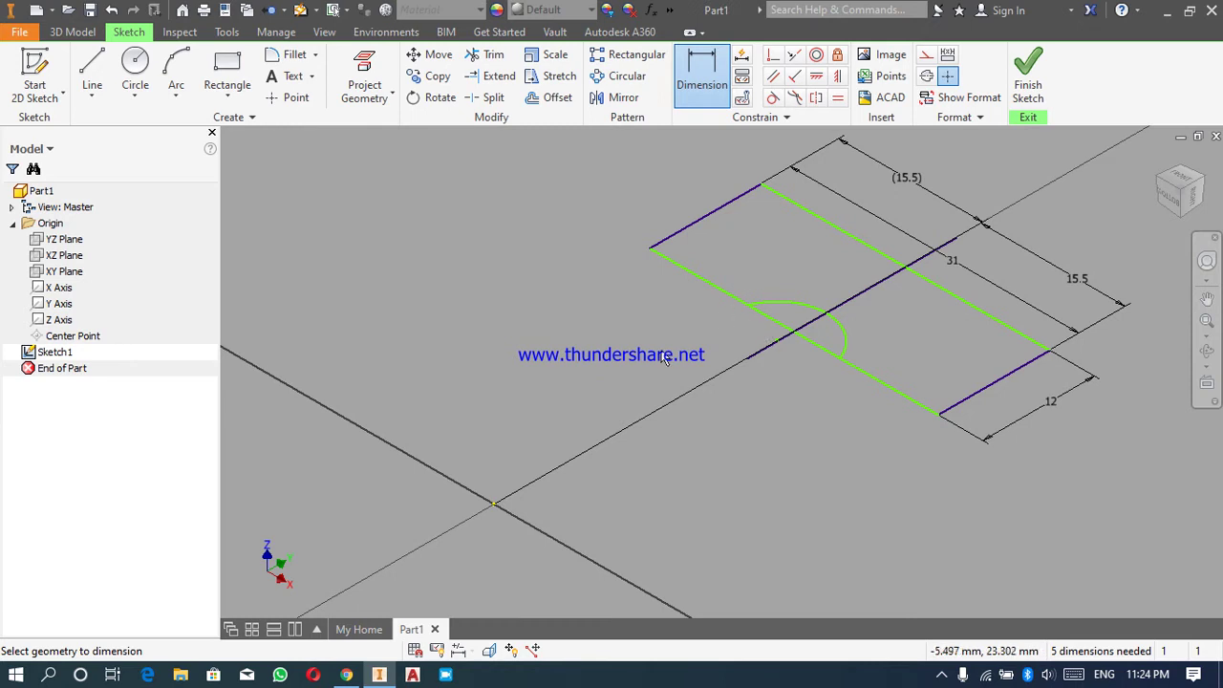
pyautogui.click(493, 504)
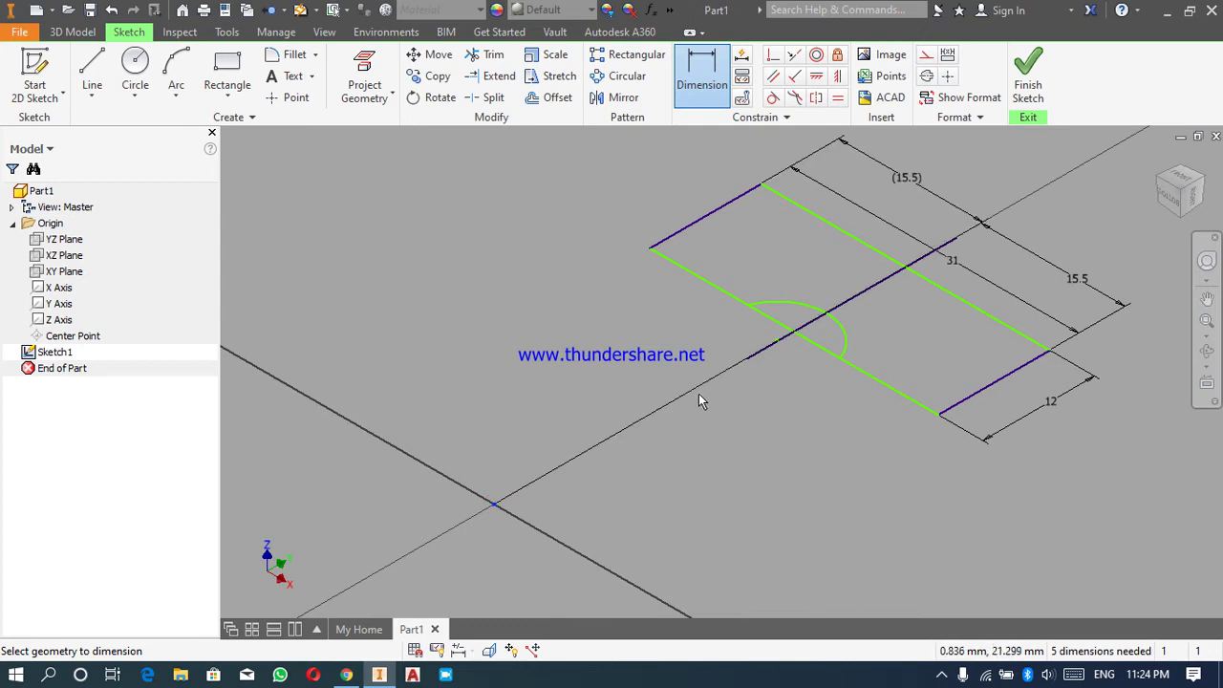
pyautogui.press('Escape')
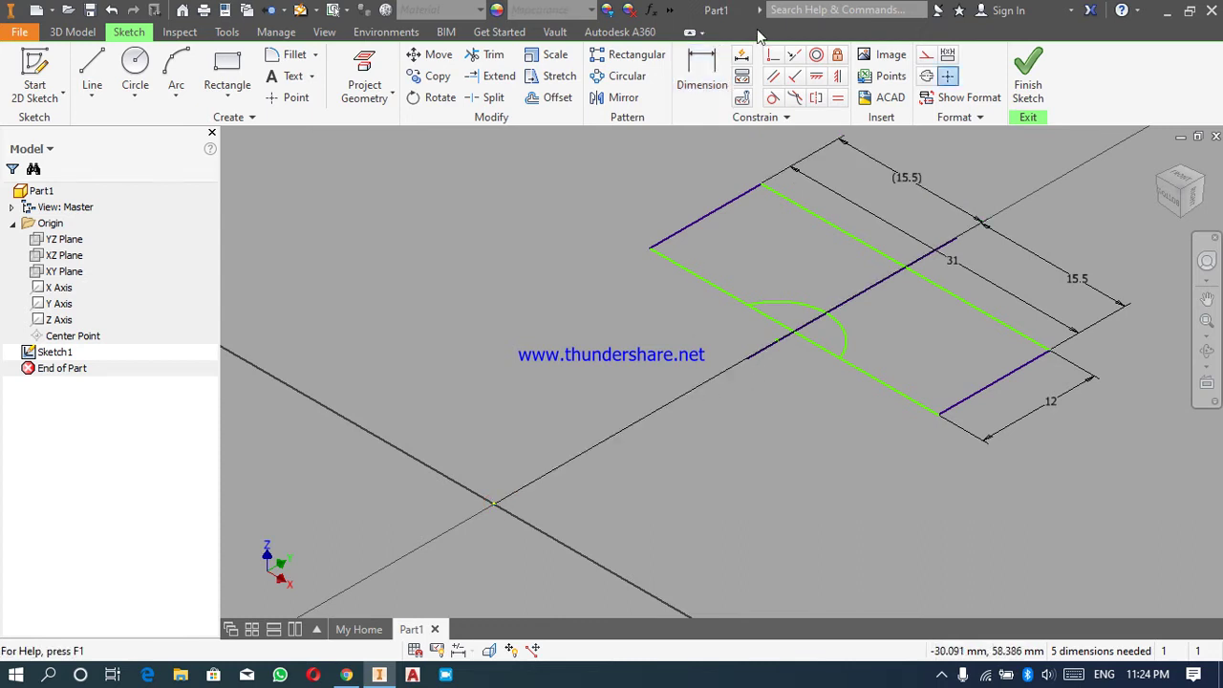
# - Dimension the distance along Y between the arc's centre point and its endpoint on the long edge as 8 mm
pyautogui.click(705, 71)
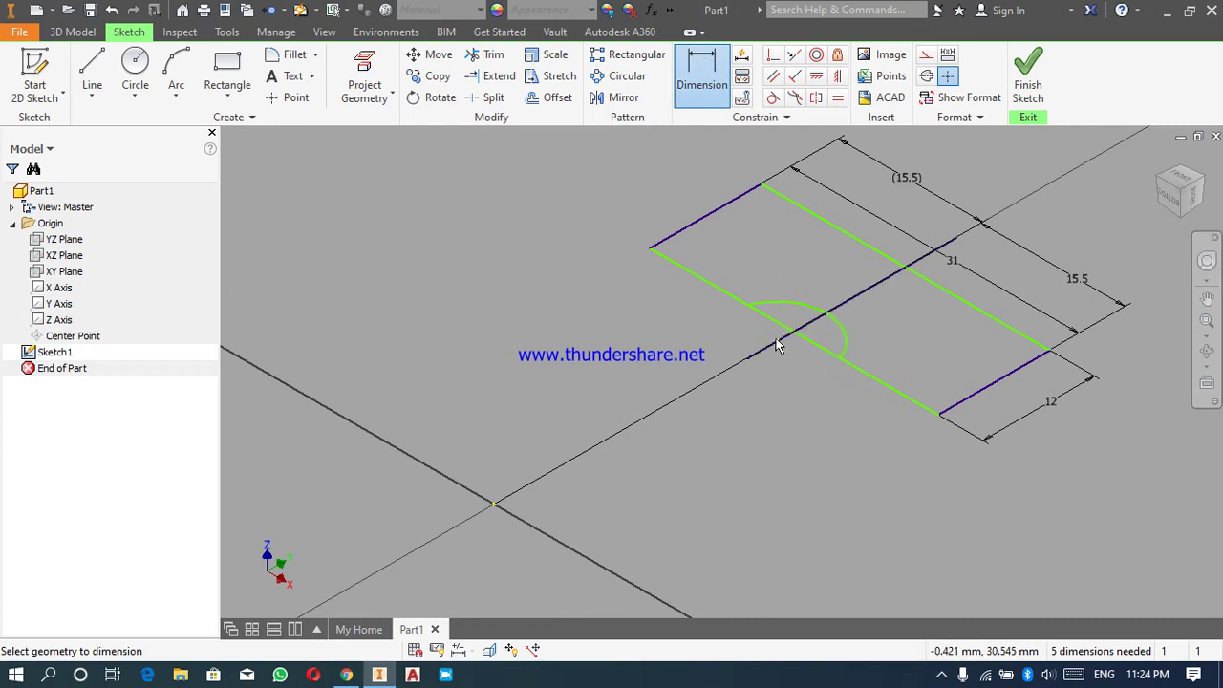
pyautogui.click(731, 295)
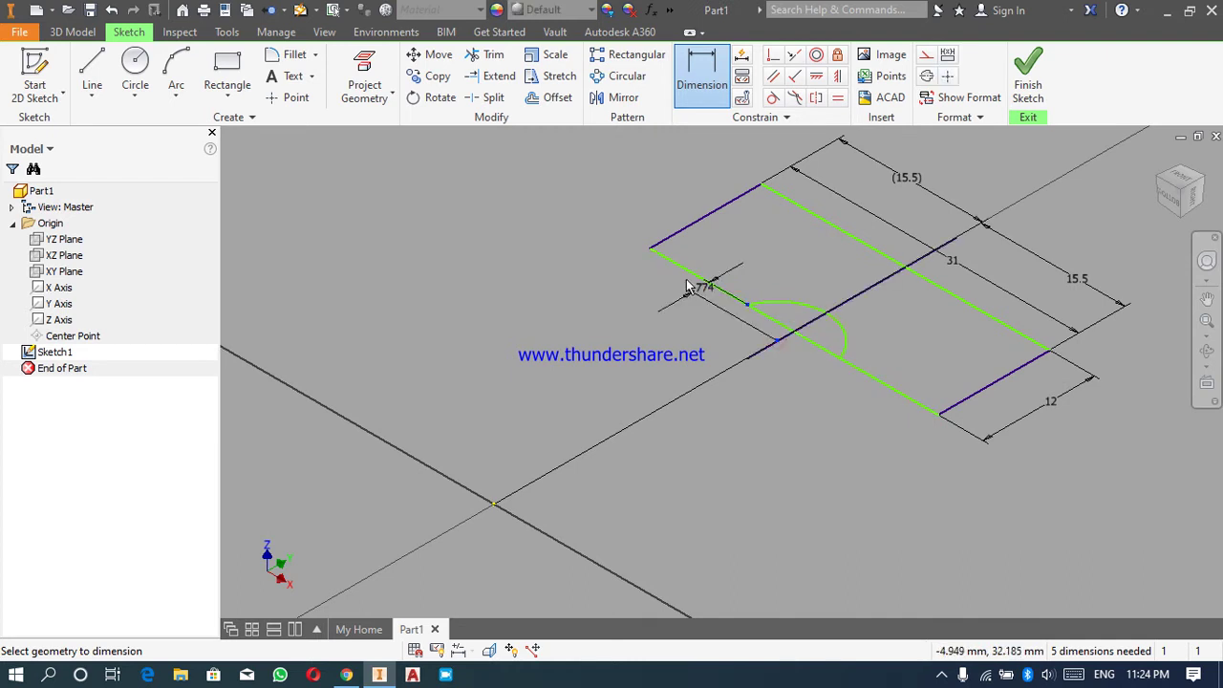
pyautogui.click(632, 245)
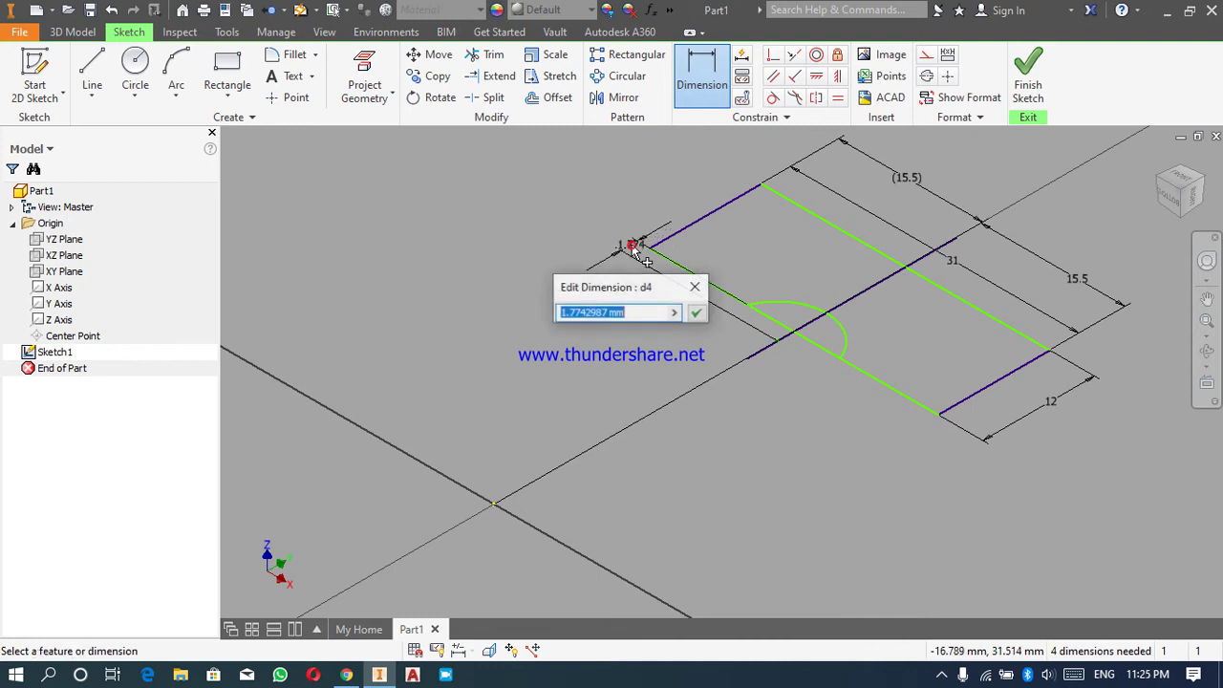
pyautogui.write('8')
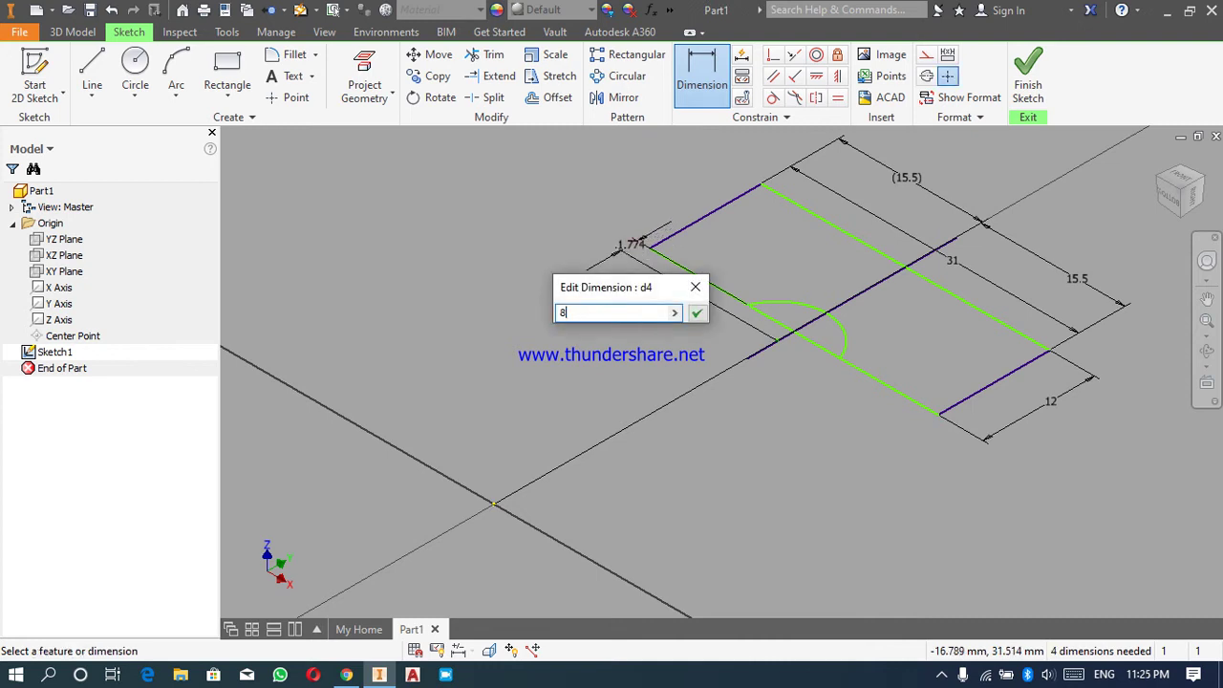
pyautogui.press('Return')
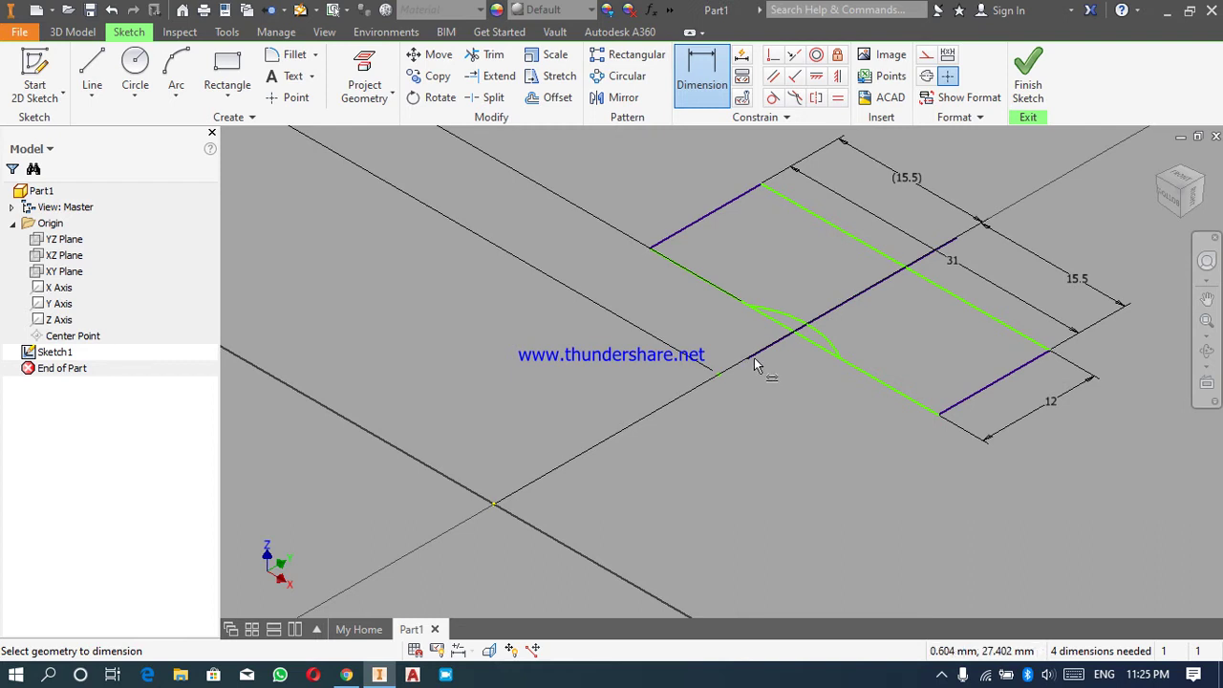
# - Dimension the arc's radius as 12 mm
pyautogui.click(786, 316)
pyautogui.click(809, 287)
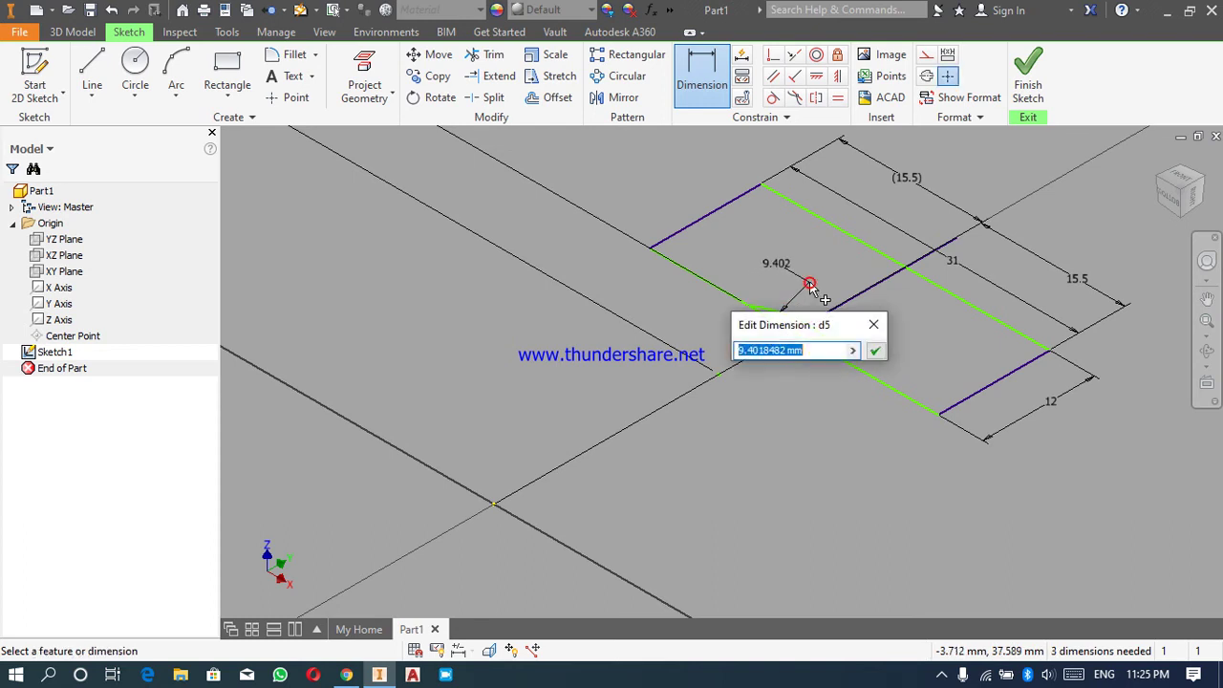
pyautogui.write('12')
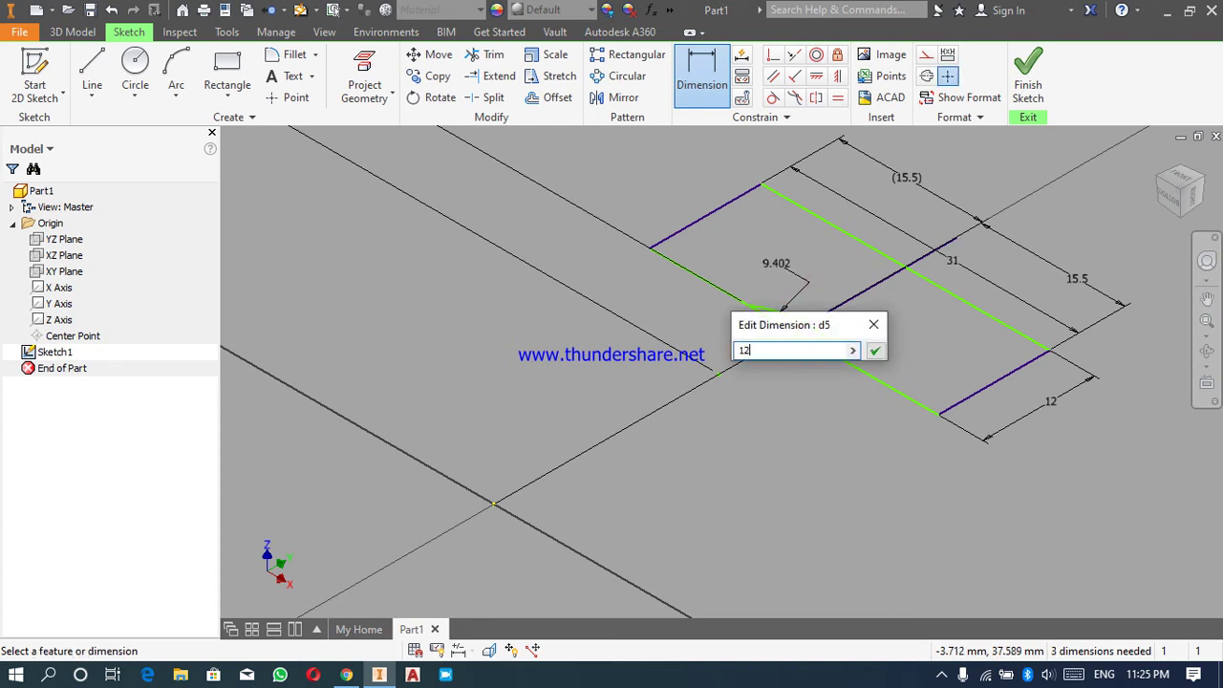
pyautogui.press('Return')
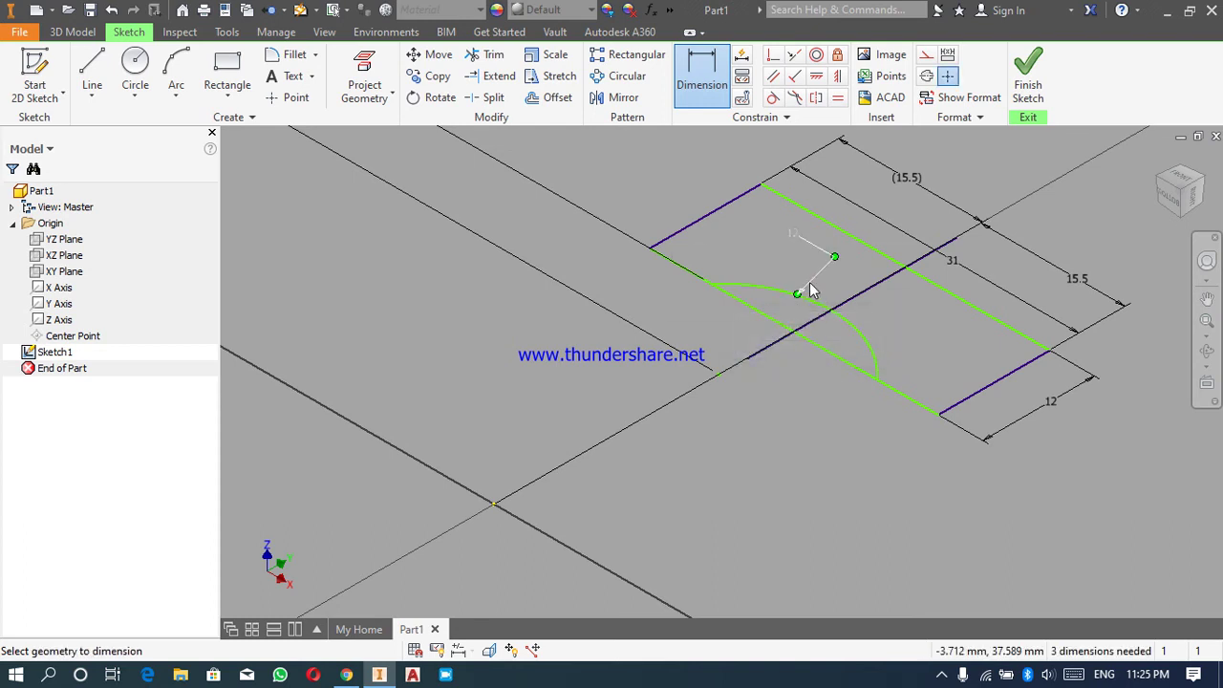
pyautogui.rightClick(809, 290)
pyautogui.click(887, 280)
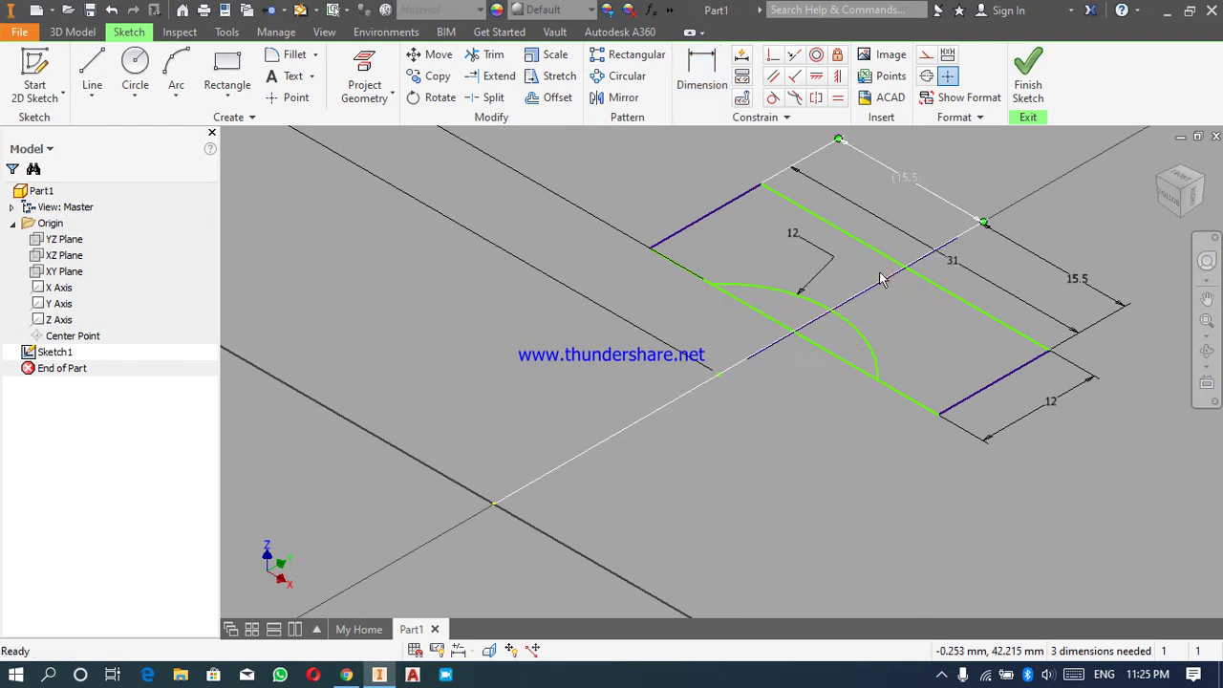
# - Trim away the long edge between the arc's endpoints and the entire line along the Y axis
pyautogui.click(489, 55)
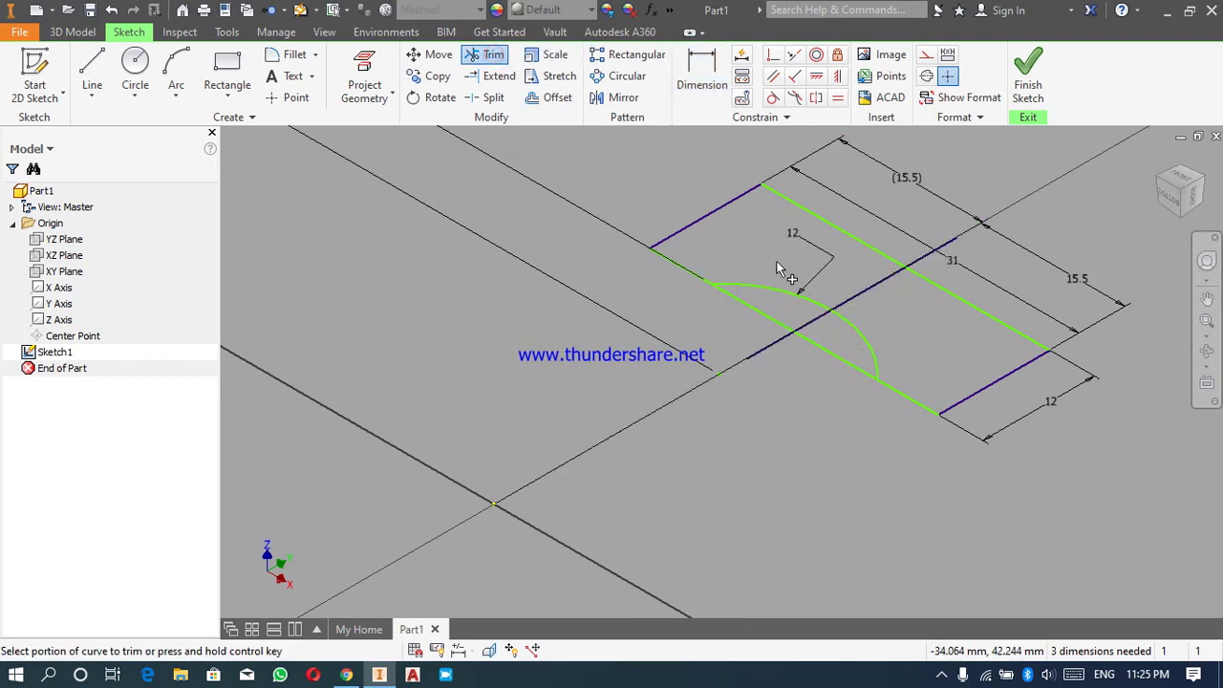
pyautogui.click(774, 322)
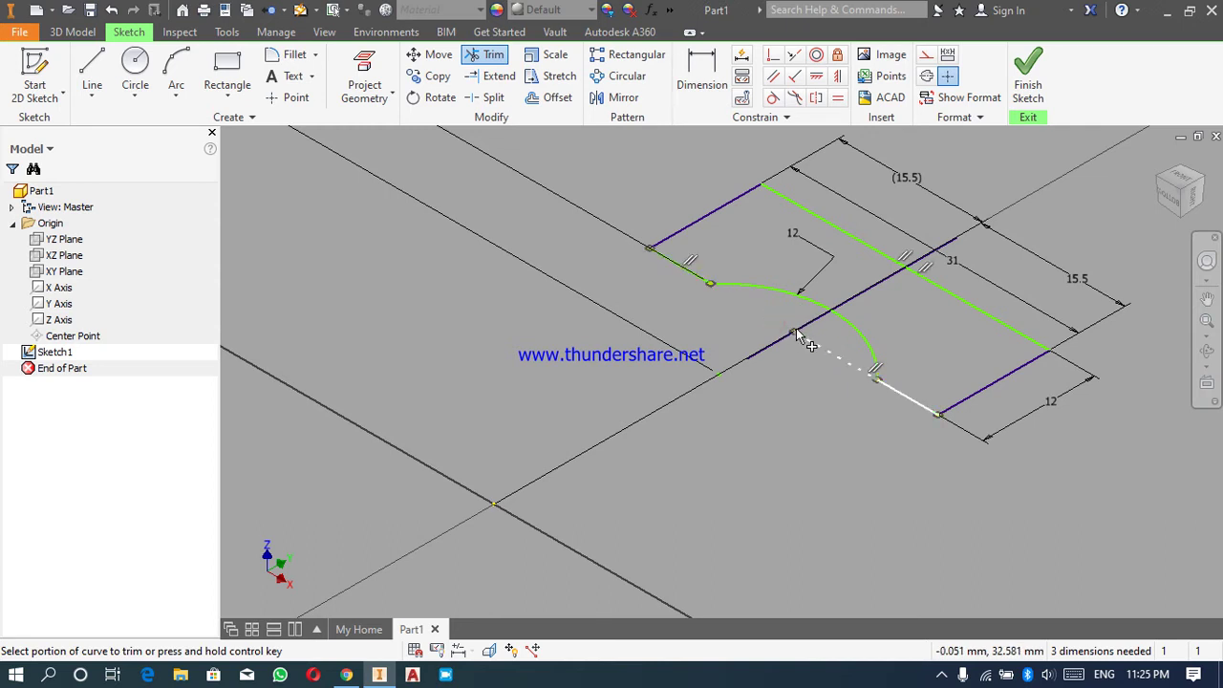
pyautogui.click(798, 330)
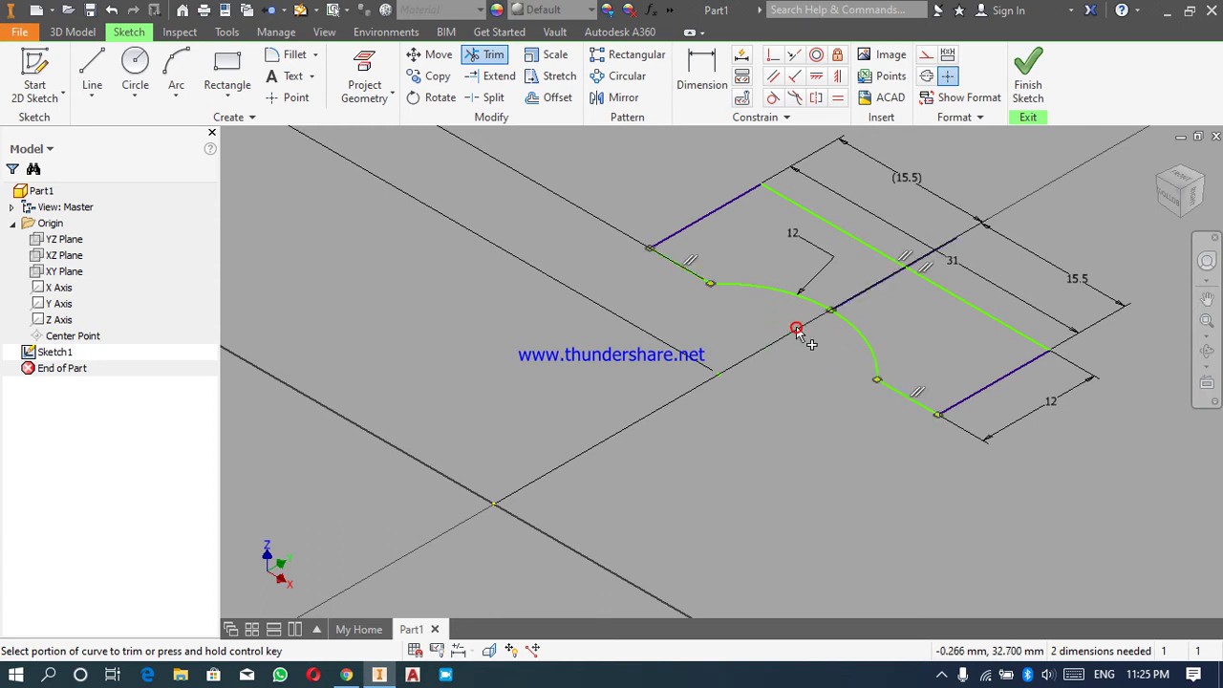
pyautogui.click(931, 251)
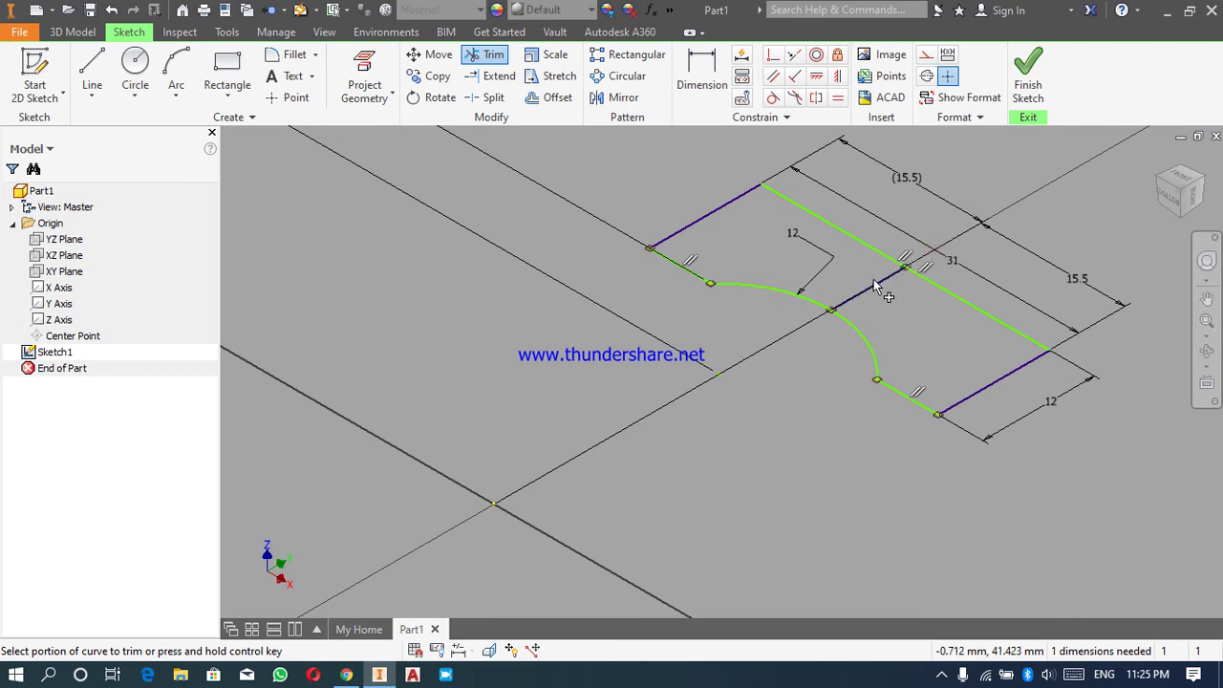
pyautogui.click(875, 287)
# - Dimension the distance along Y from the origin to the profile's notched long edge as 53 mm
pyautogui.click(699, 82)
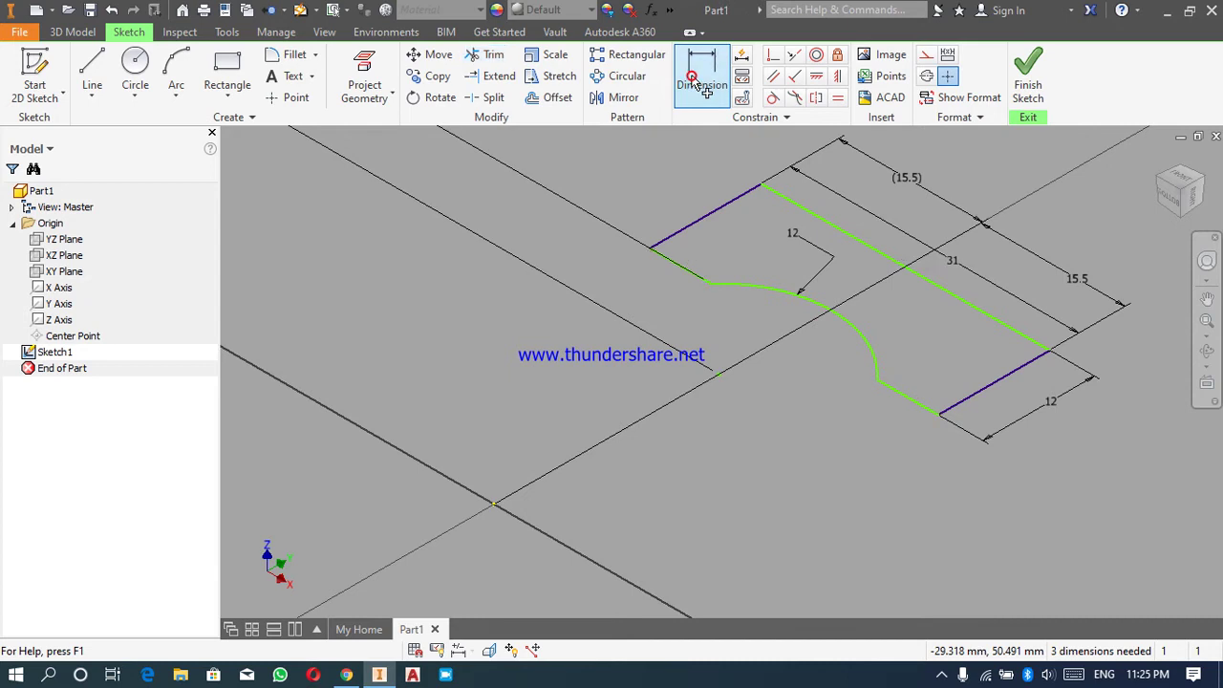
pyautogui.click(493, 503)
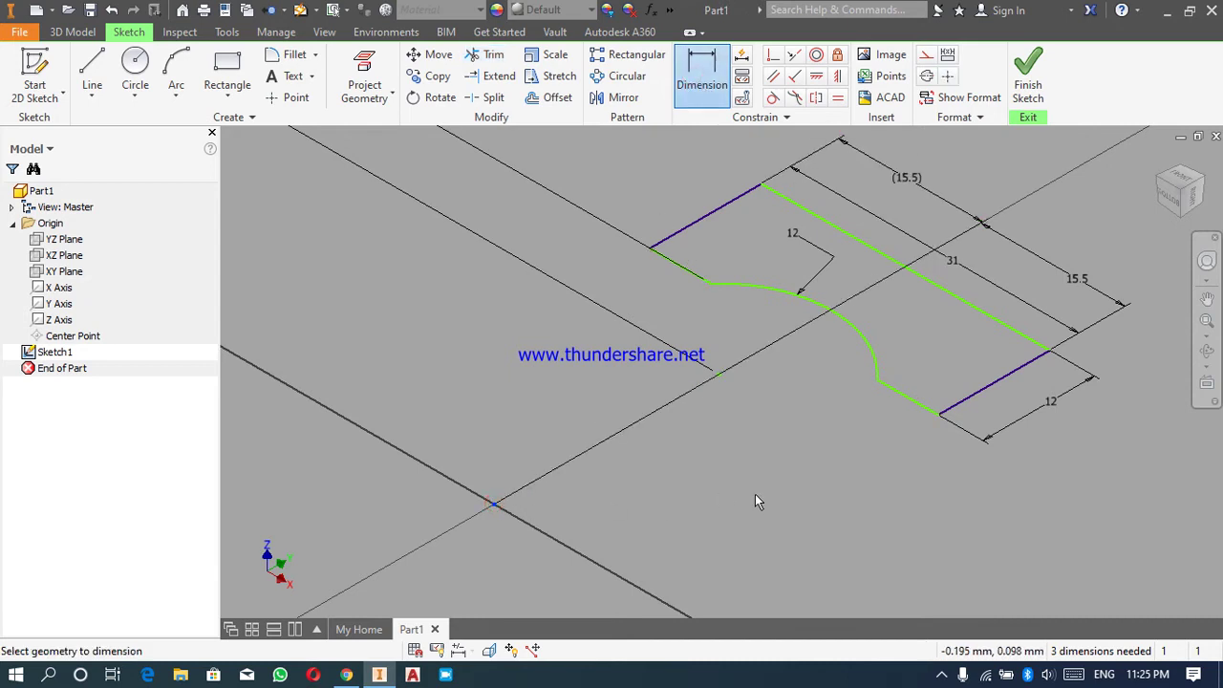
pyautogui.click(938, 414)
pyautogui.click(826, 520)
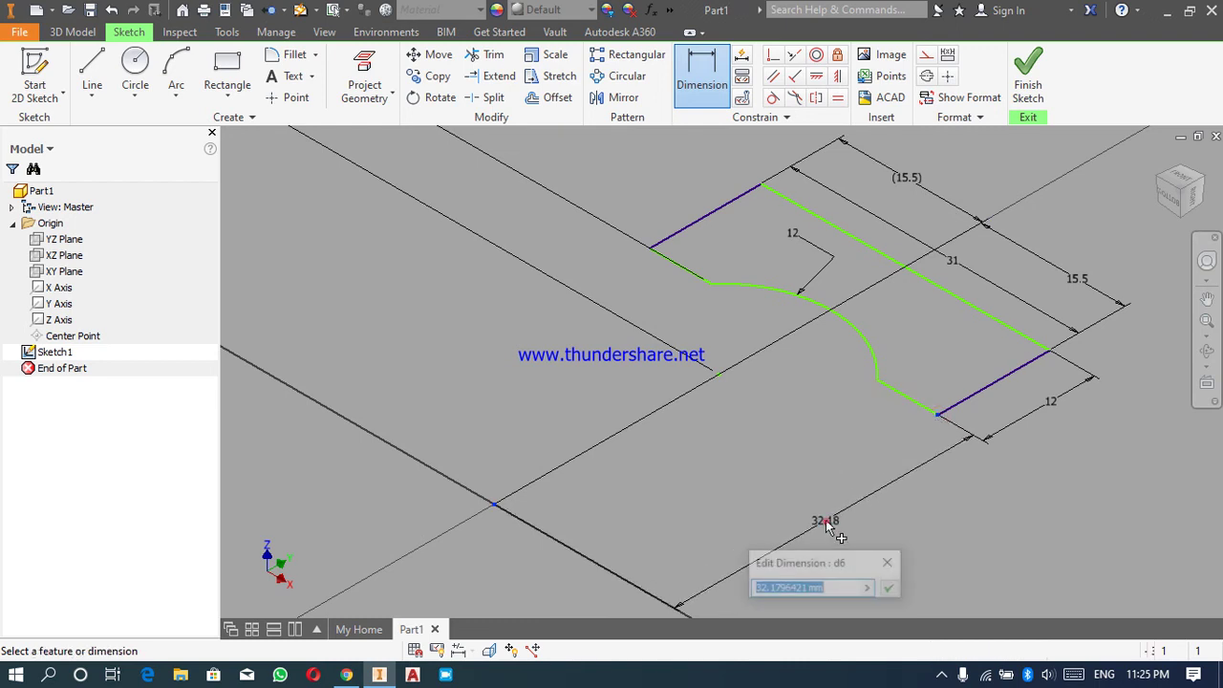
pyautogui.write('53')
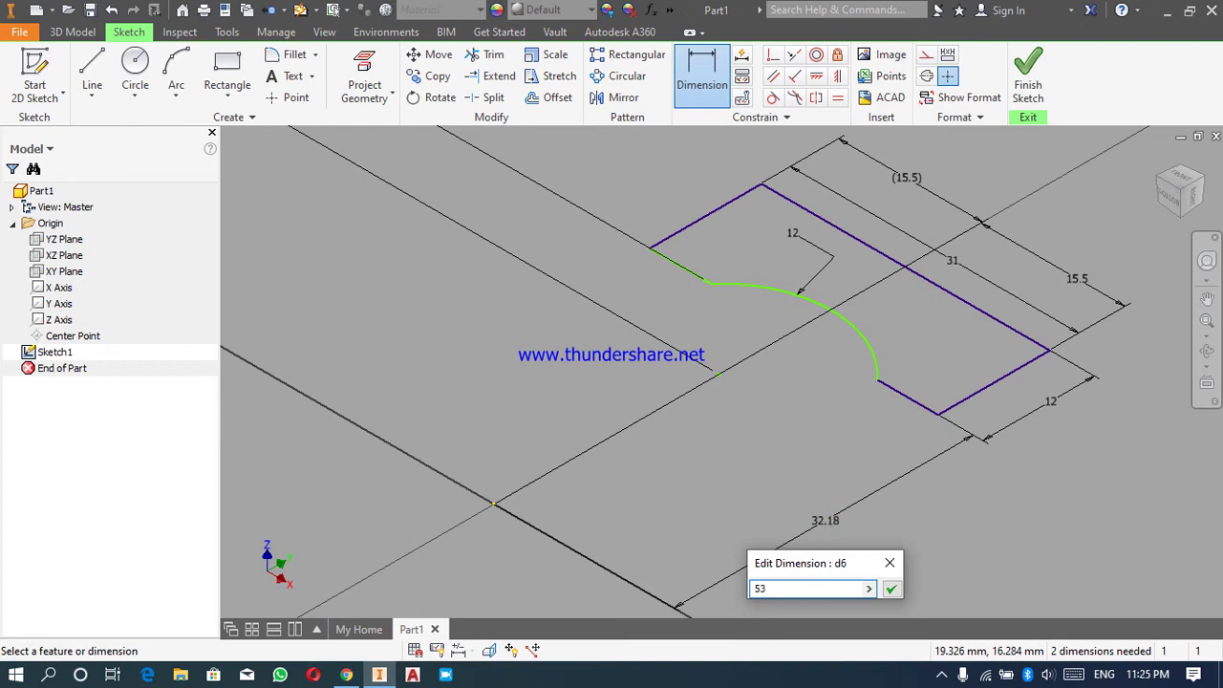
pyautogui.press('Return')
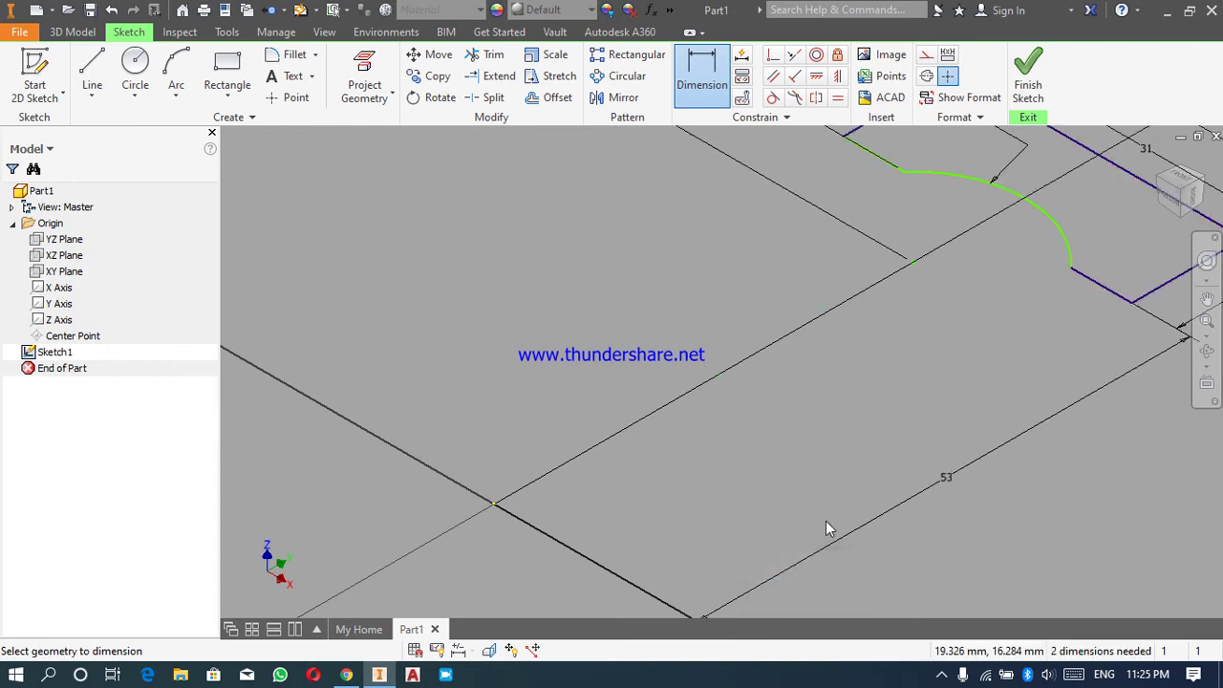
pyautogui.click(1160, 161)
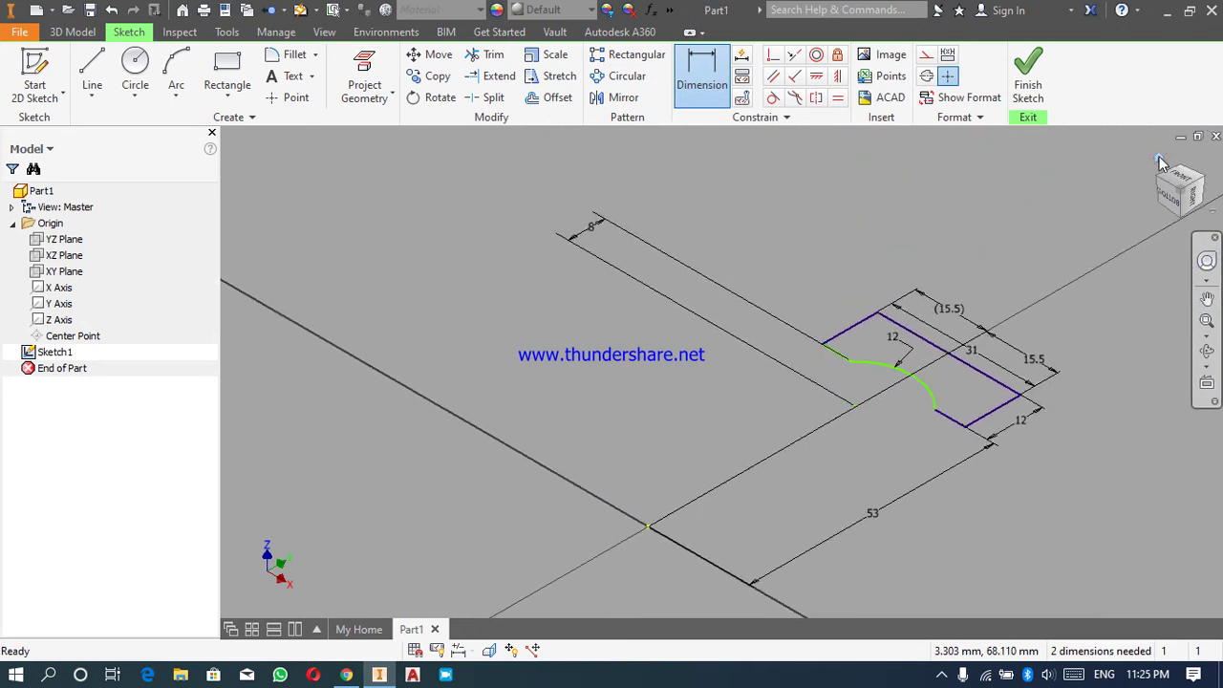
pyautogui.rightClick(1032, 238)
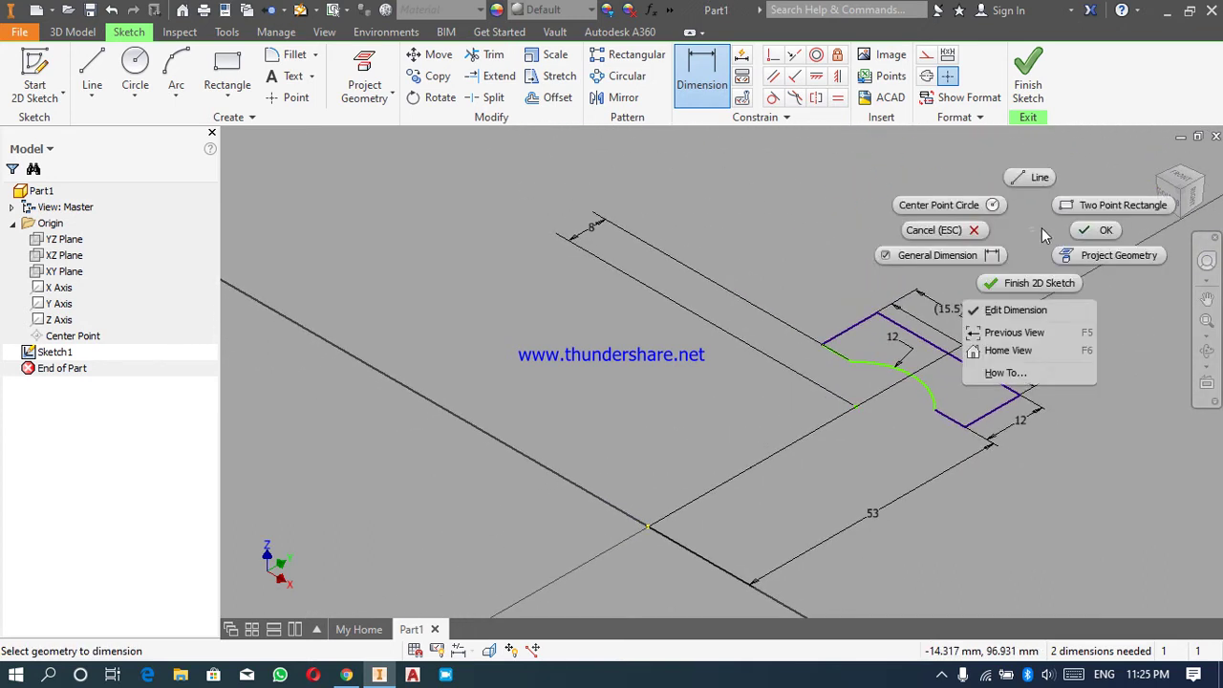
pyautogui.click(1104, 232)
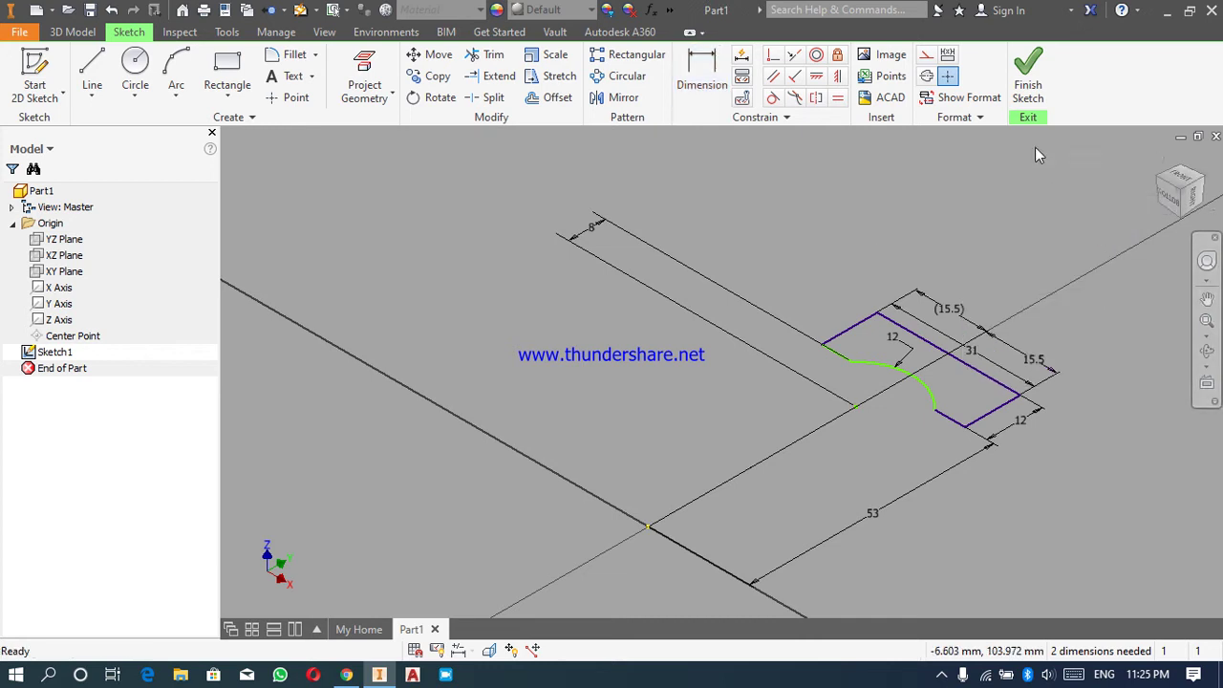
# - Finish the sketch and revolve the notched profile a full turn about the X axis as a solid
pyautogui.click(1024, 89)
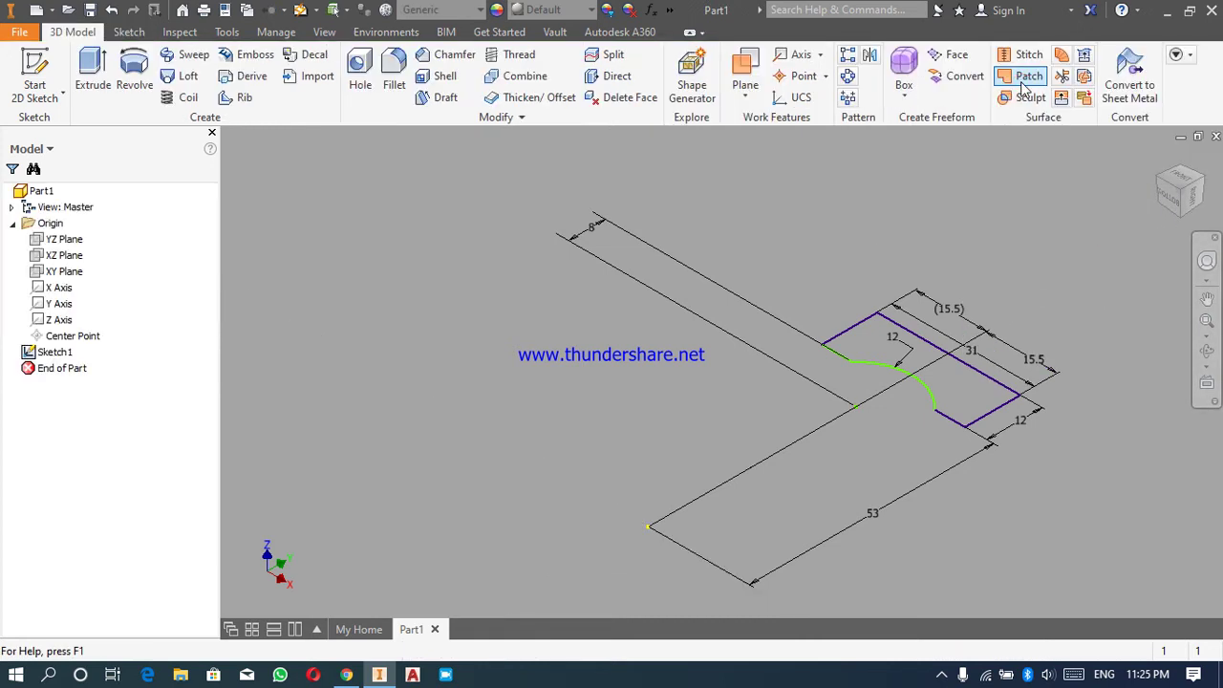
pyautogui.click(132, 83)
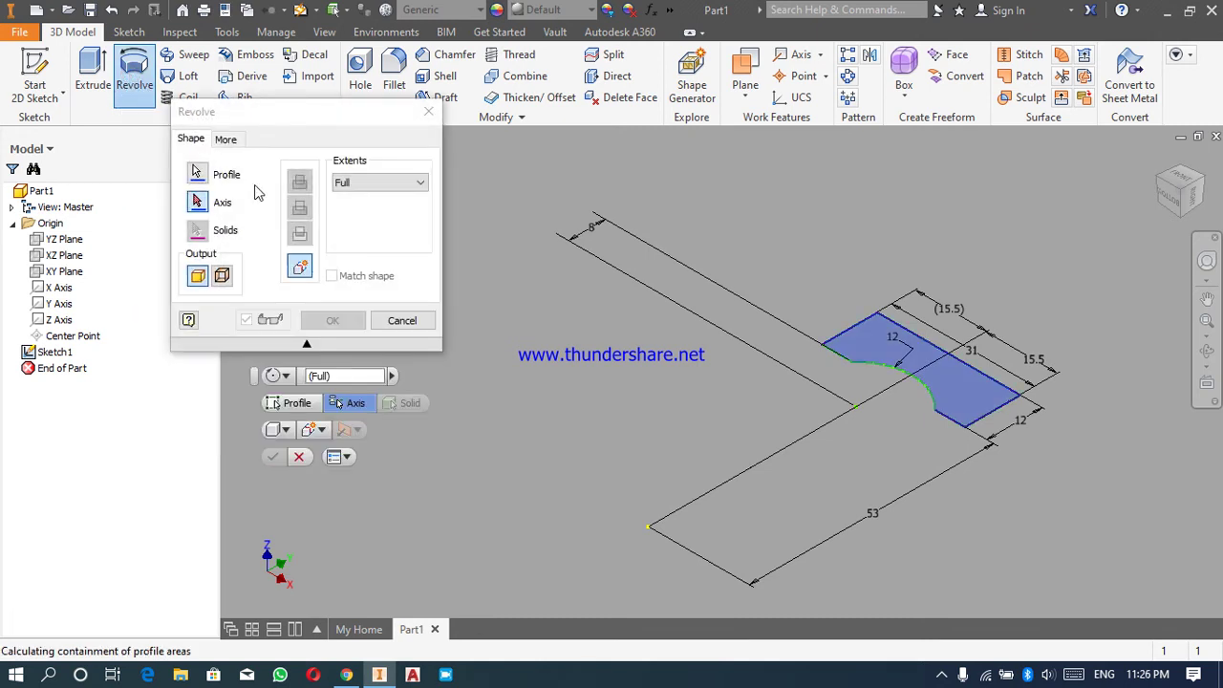
pyautogui.click(60, 288)
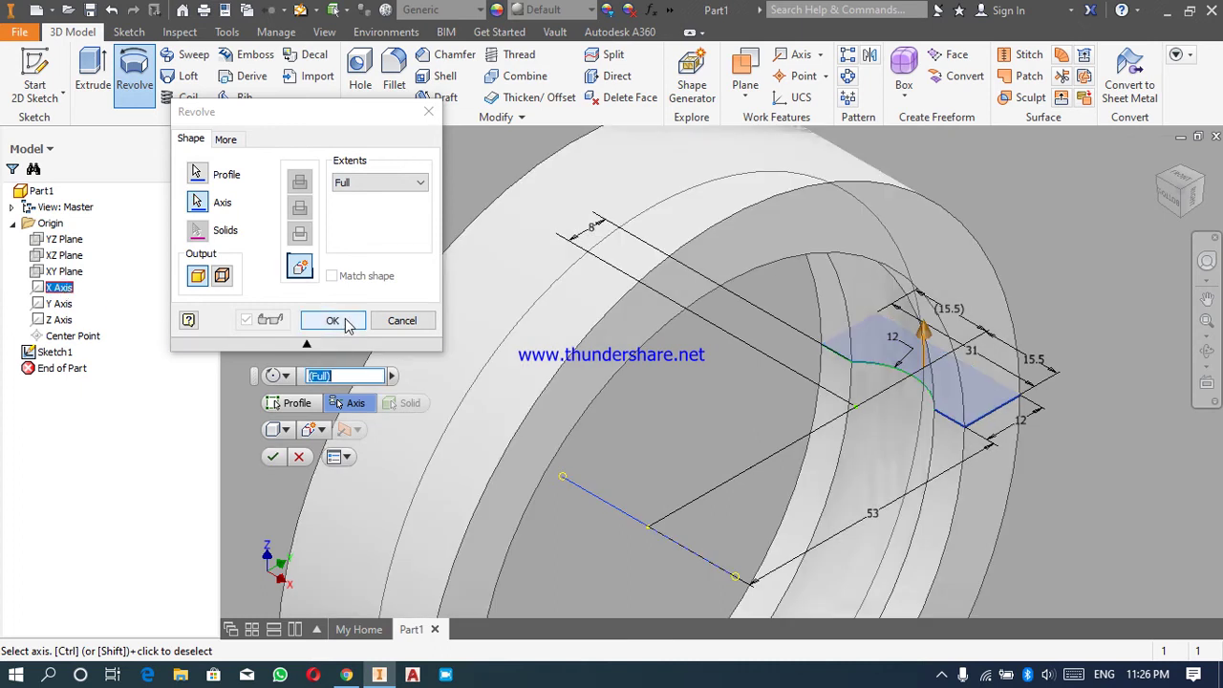
pyautogui.click(332, 321)
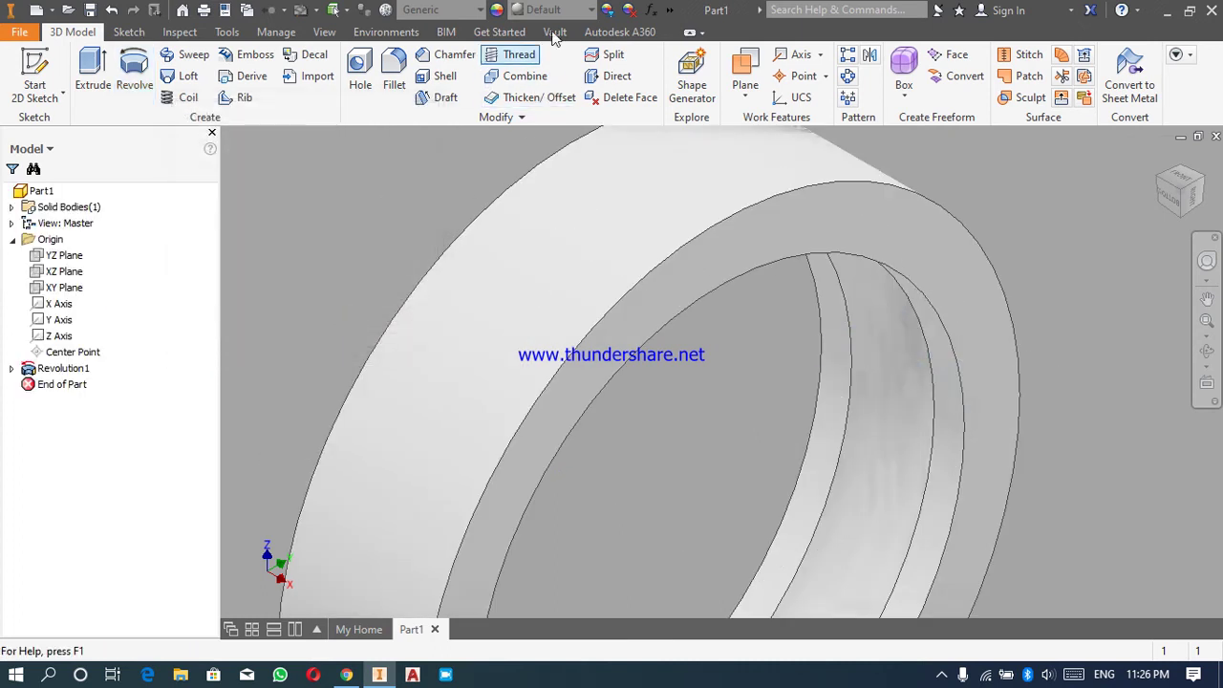
# - Apply the Chrome - Polished appearance to the ring and show the whole part in the home view
pyautogui.click(591, 12)
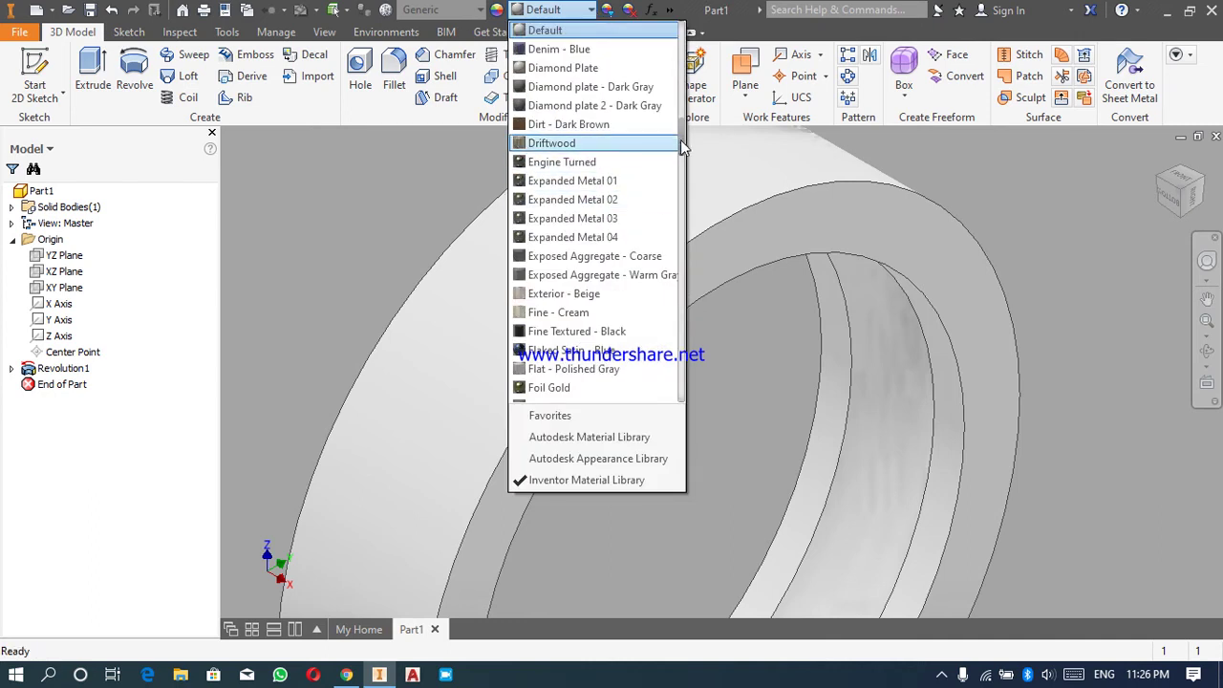
pyautogui.scroll(7, 682, 146)
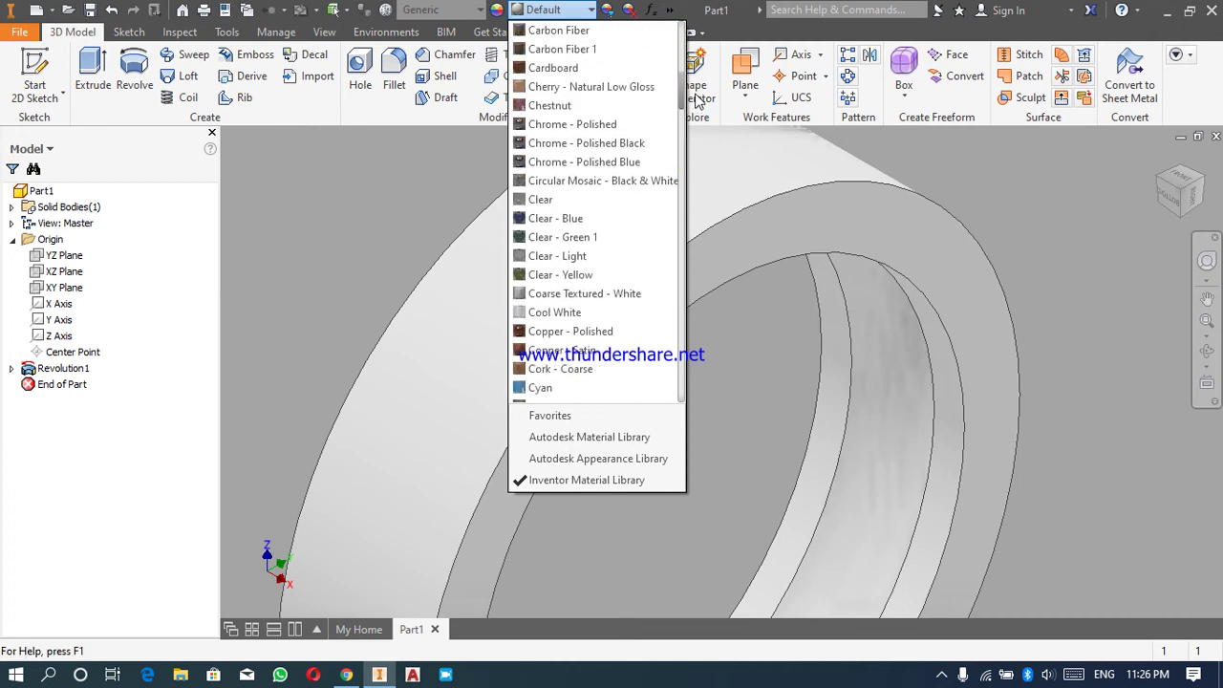
pyautogui.click(595, 124)
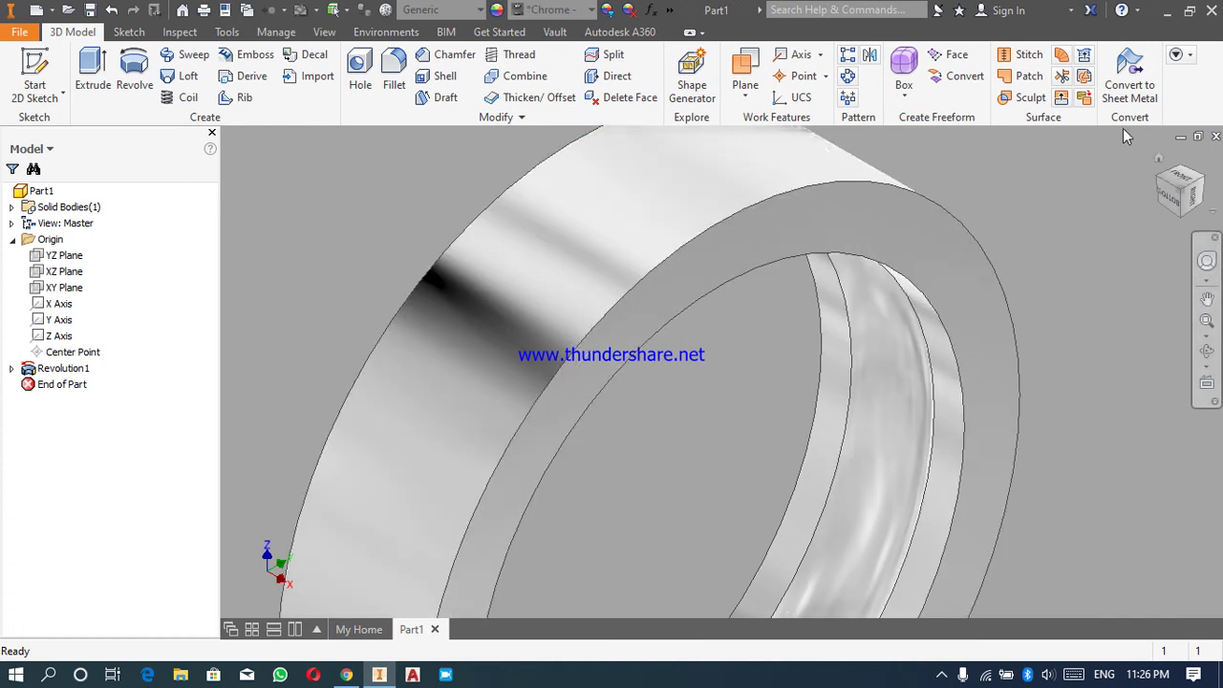
pyautogui.click(1158, 160)
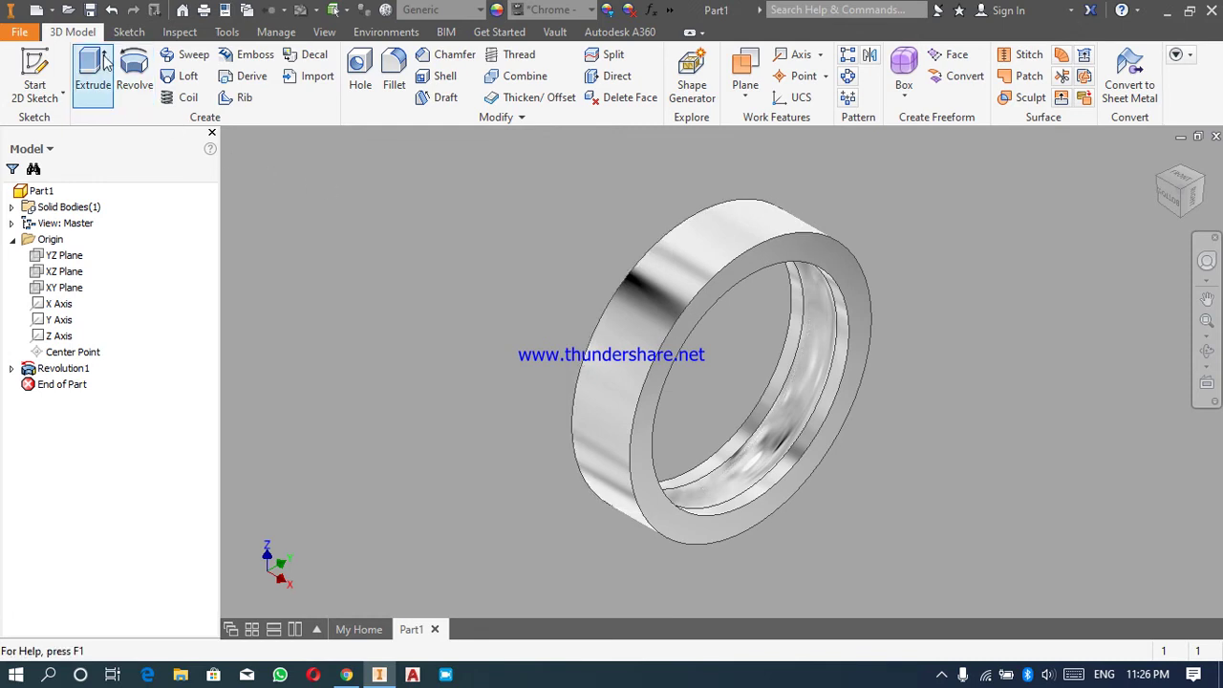
# - Start saving the part on New Volume (H:) and create a folder named Bearing 11 there, merging it with the existing folder
pyautogui.click(91, 9)
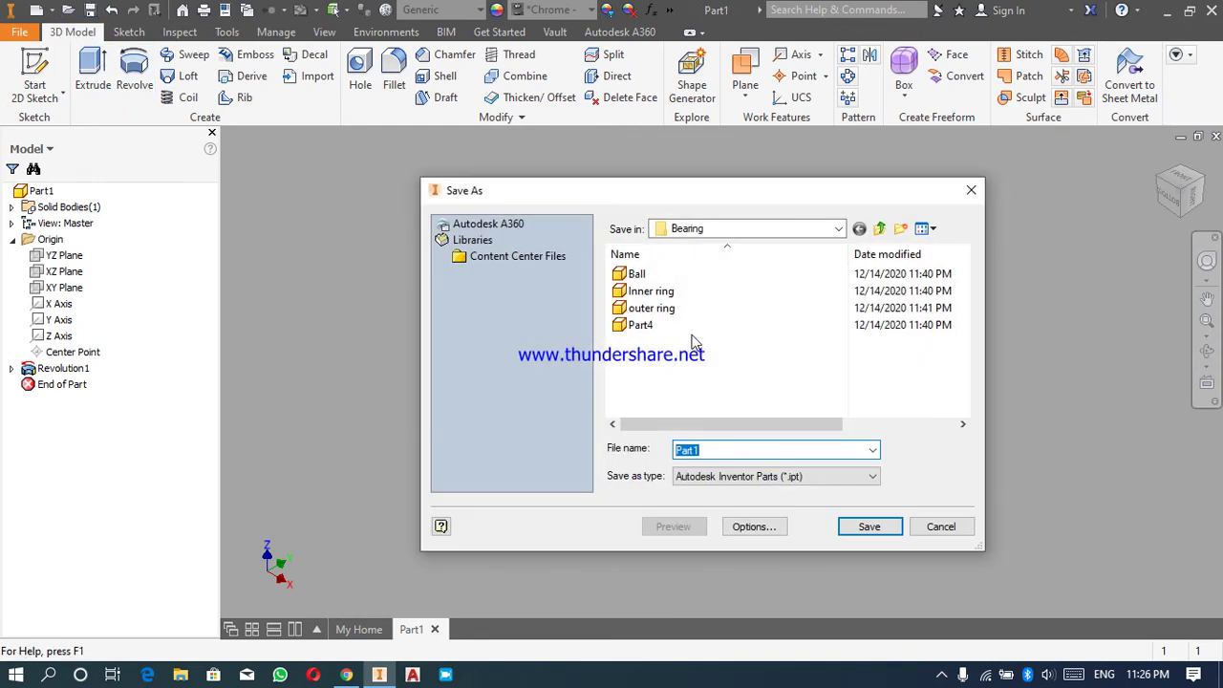
pyautogui.click(837, 231)
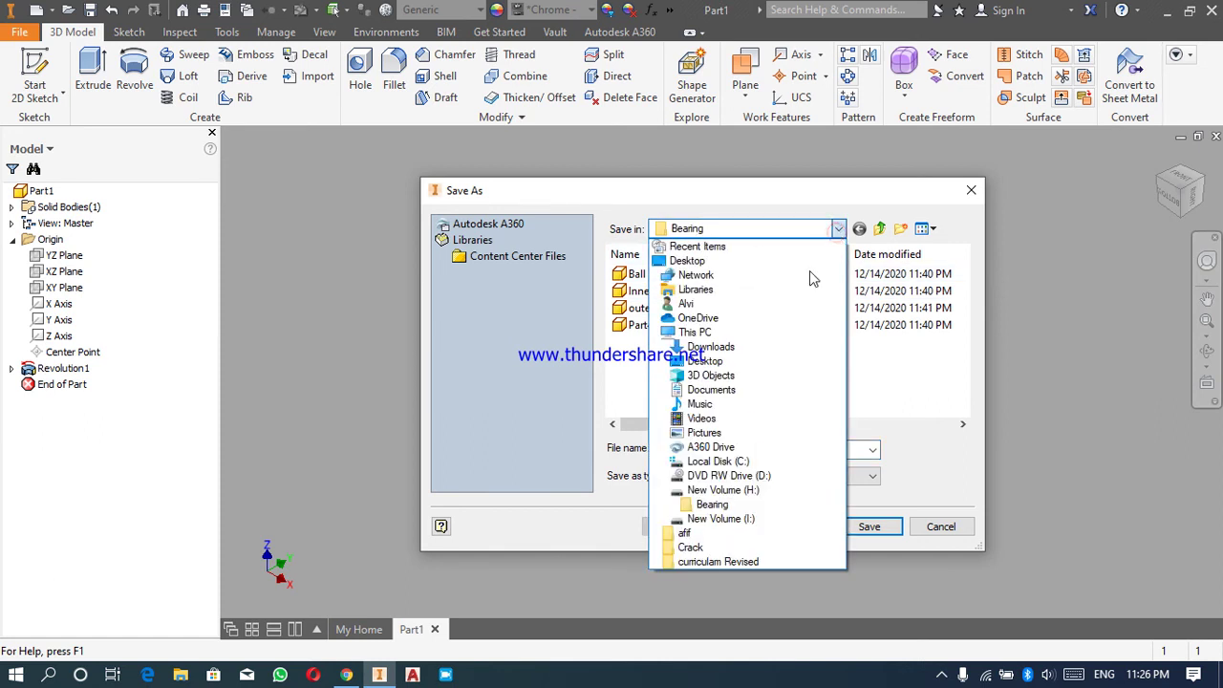
pyautogui.click(738, 491)
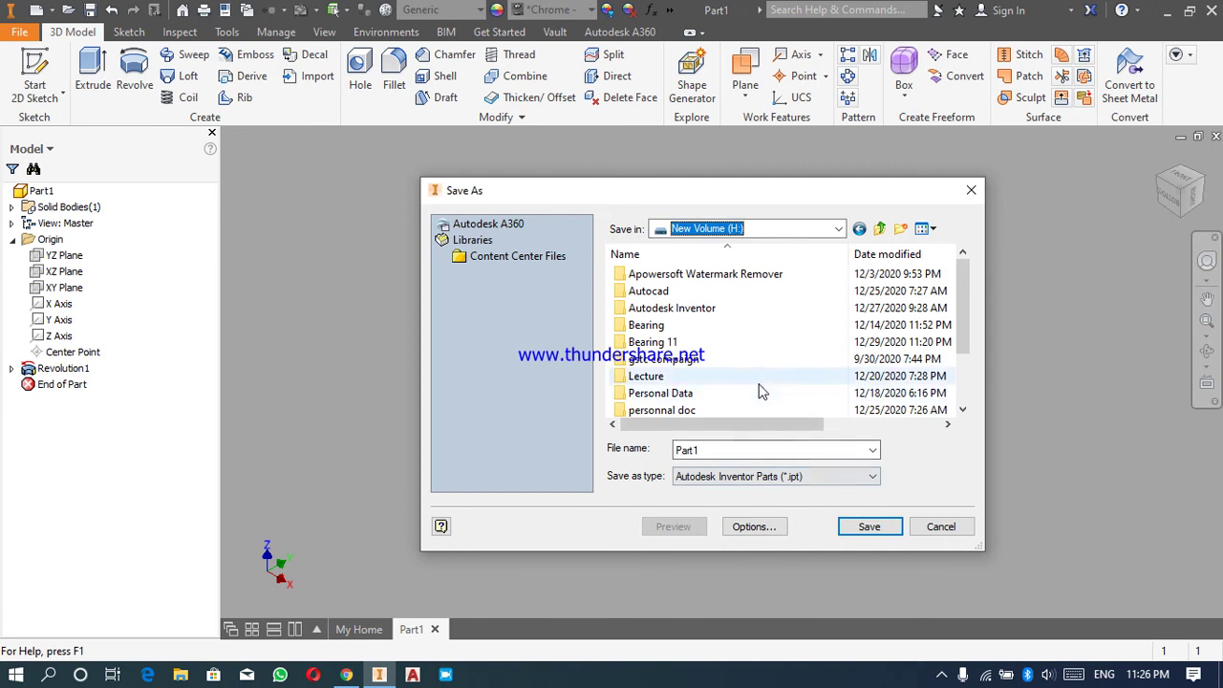
pyautogui.click(962, 410)
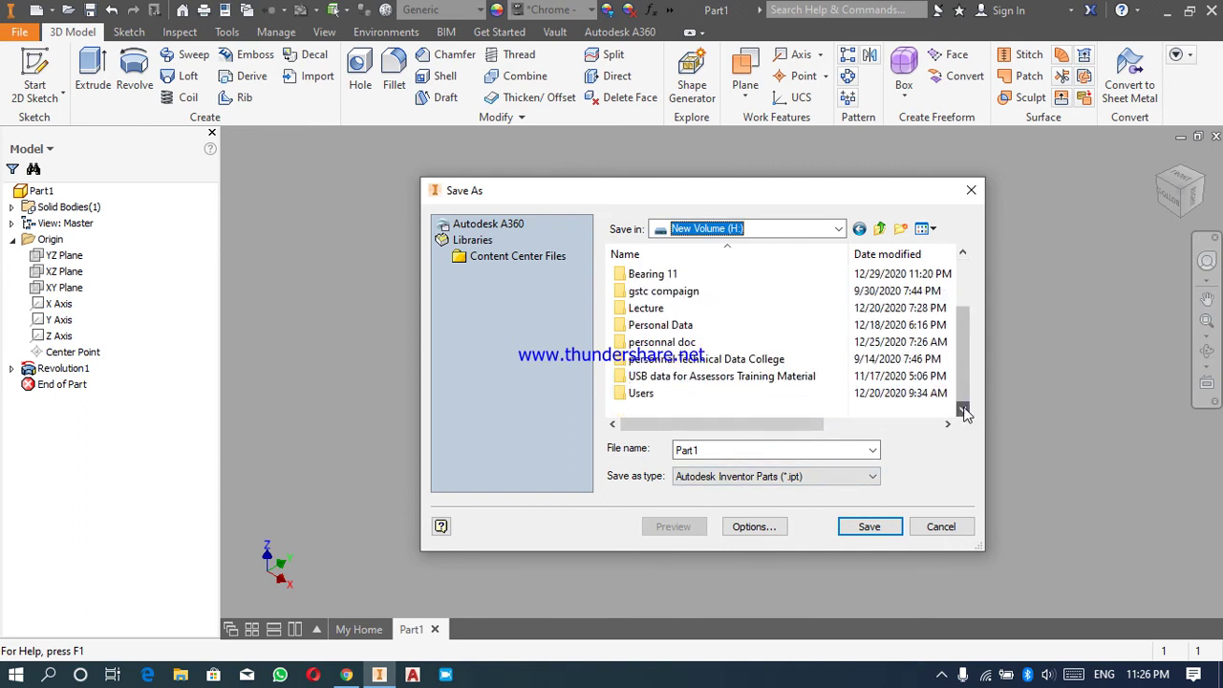
pyautogui.click(815, 407)
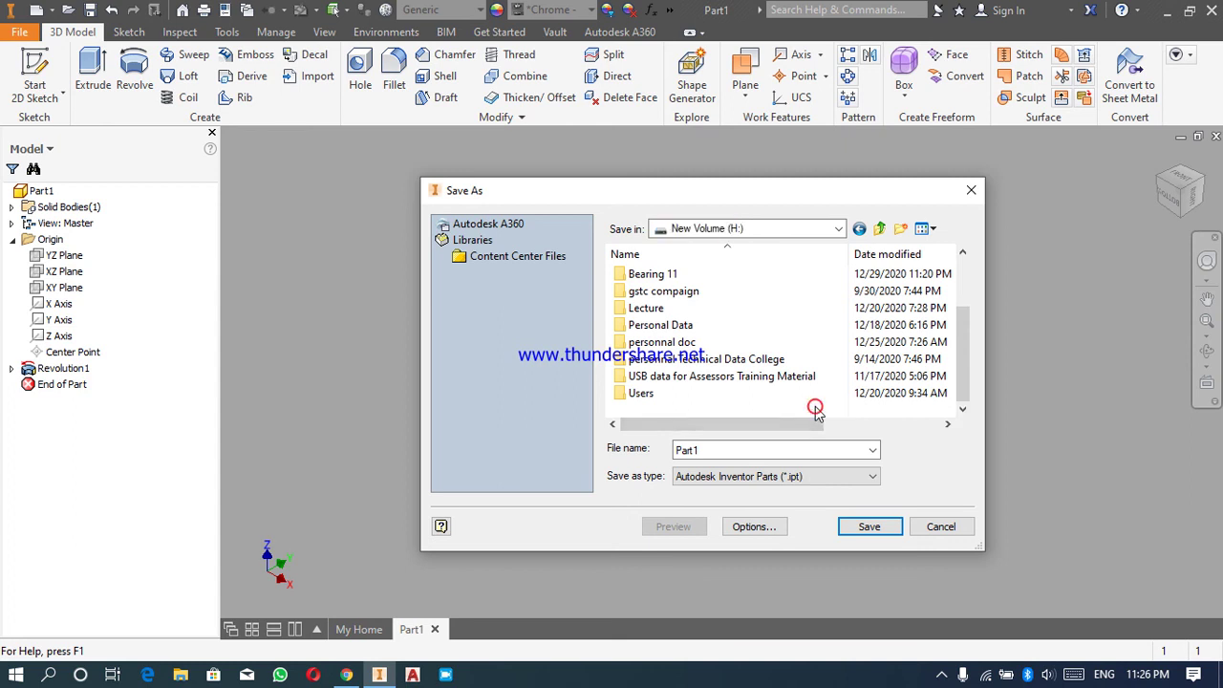
pyautogui.rightClick(815, 406)
pyautogui.moveTo(880, 369)
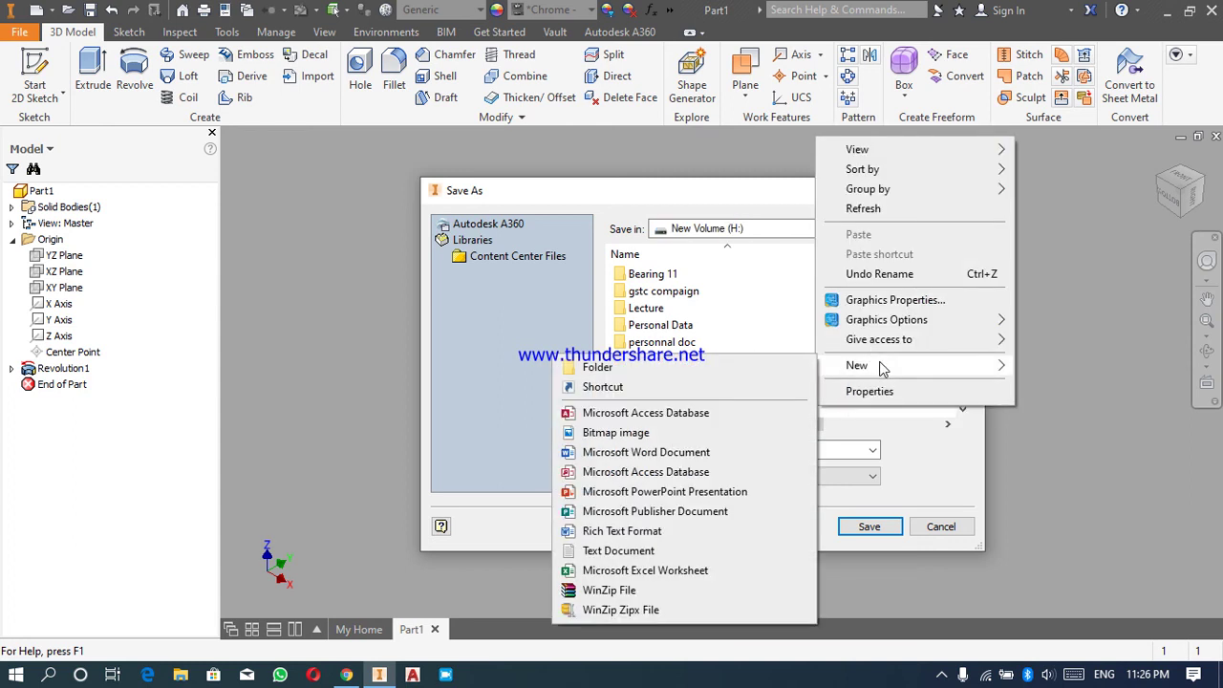
pyautogui.click(702, 368)
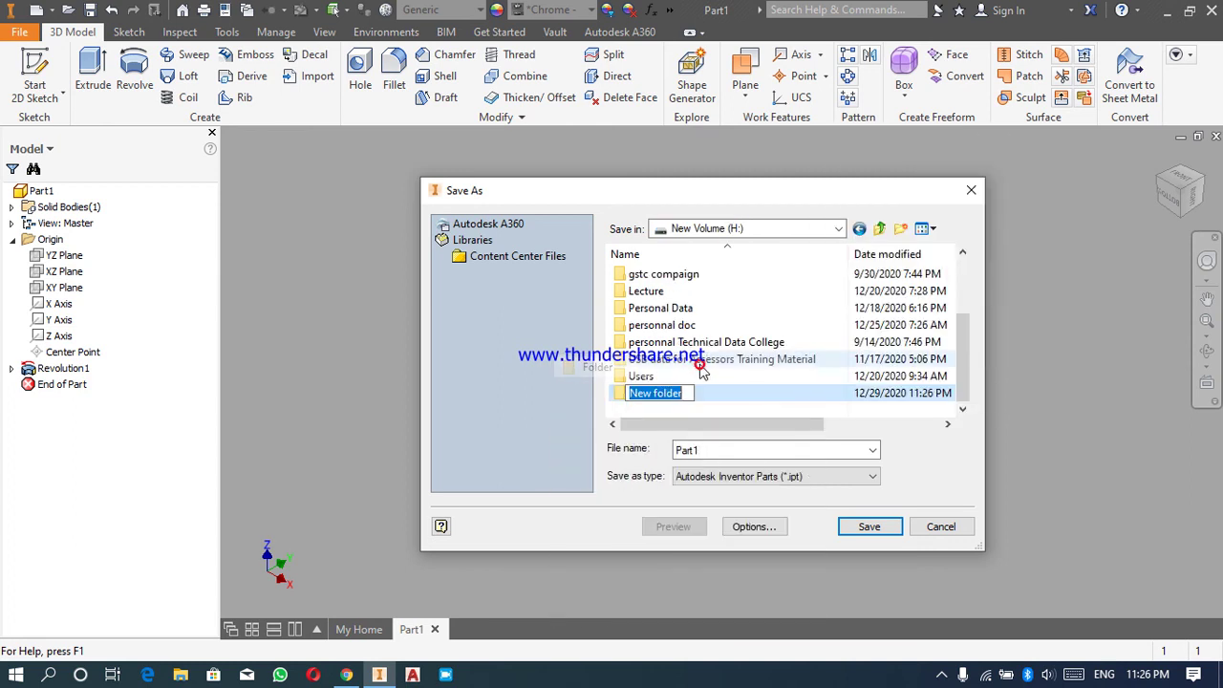
pyautogui.write('B')
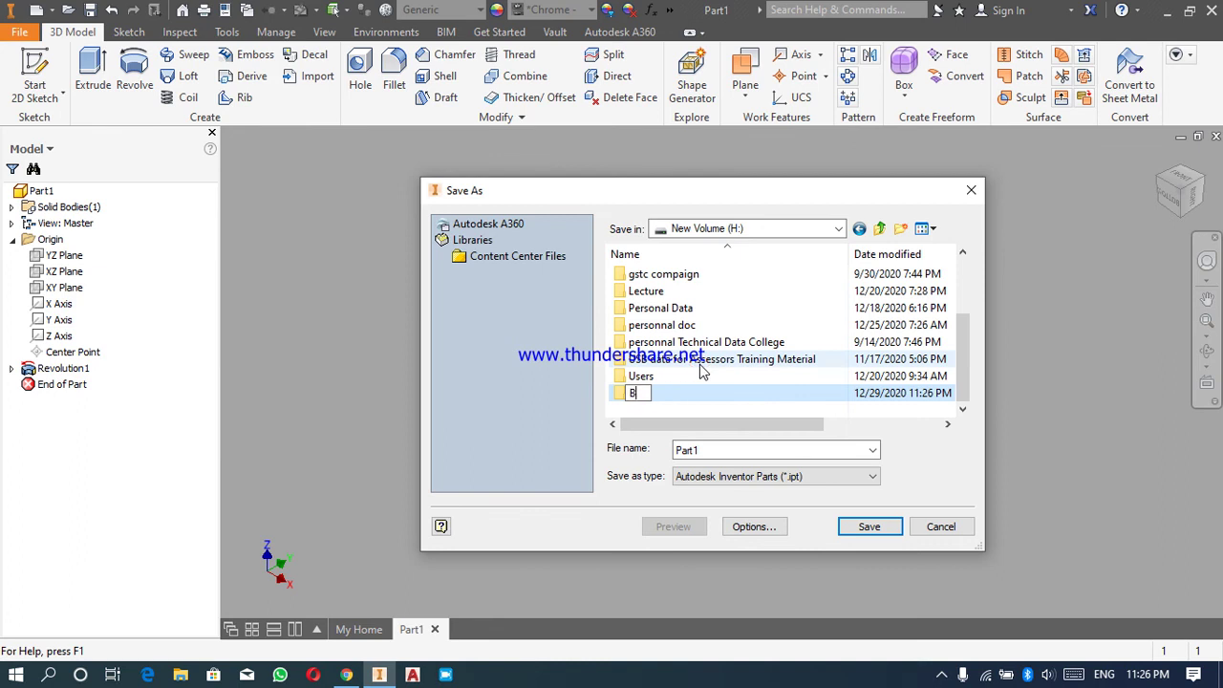
pyautogui.write('earing 11')
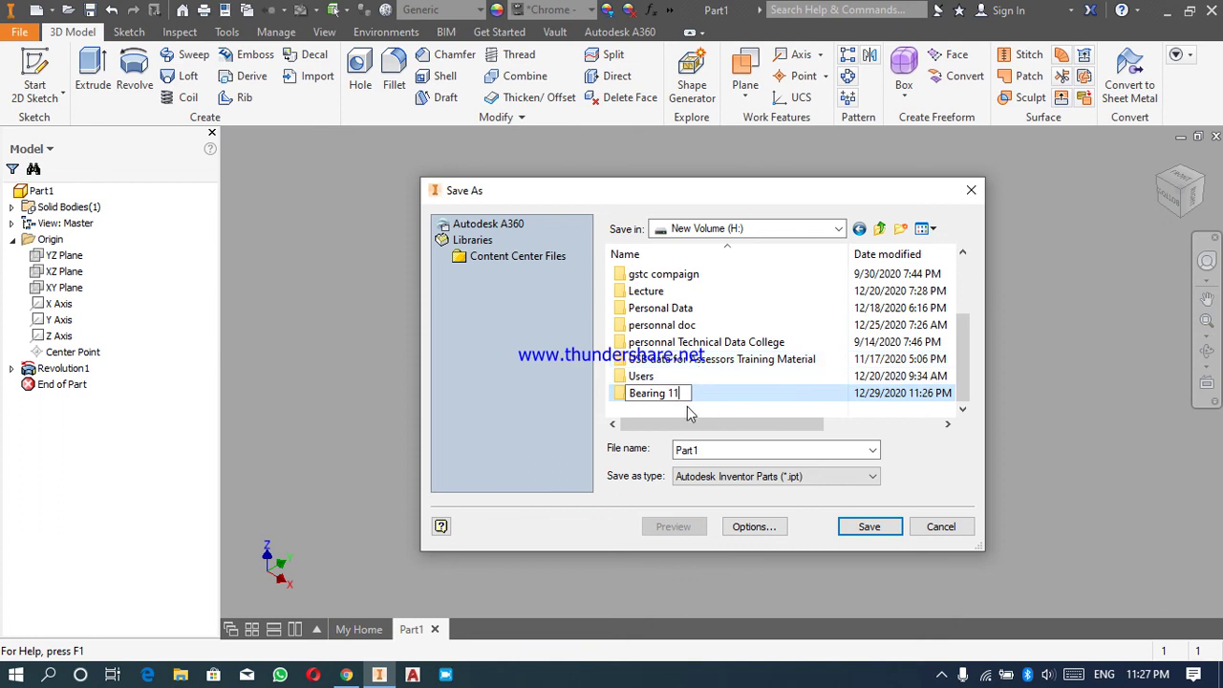
pyautogui.press('Return')
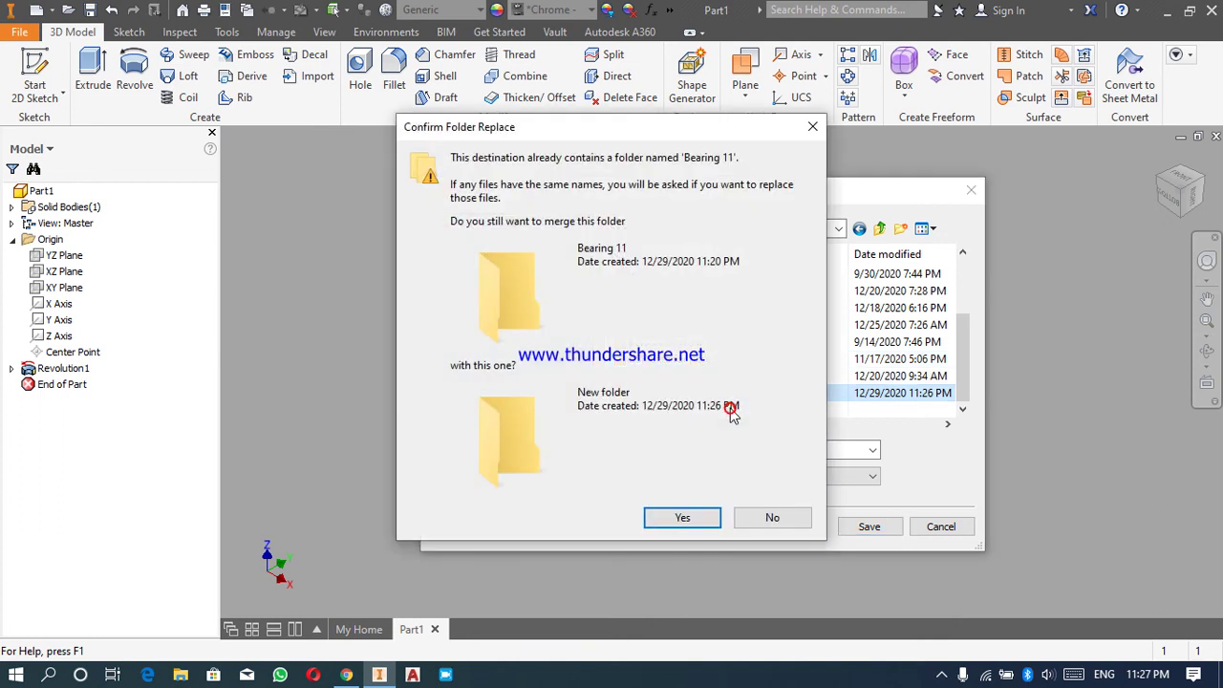
pyautogui.click(697, 523)
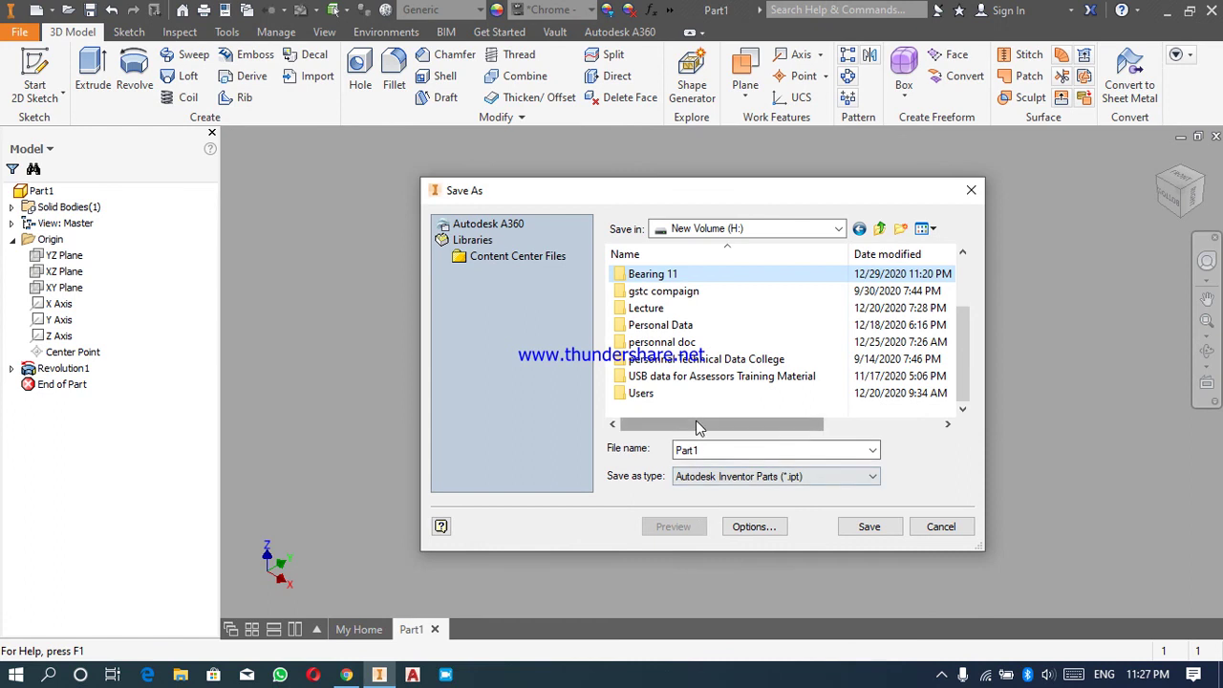
# - Save the part in the Bearing 11 folder under the file name "outer ring"
pyautogui.doubleClick(709, 276)
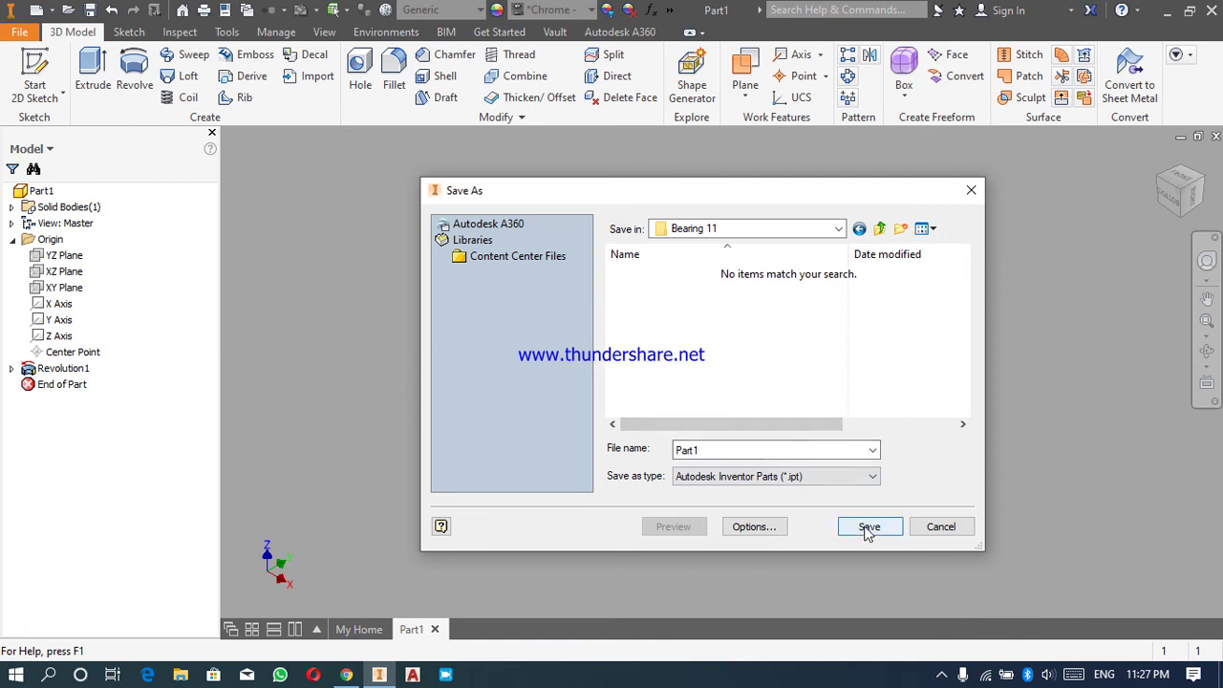
pyautogui.click(722, 449)
pyautogui.doubleClick(722, 449)
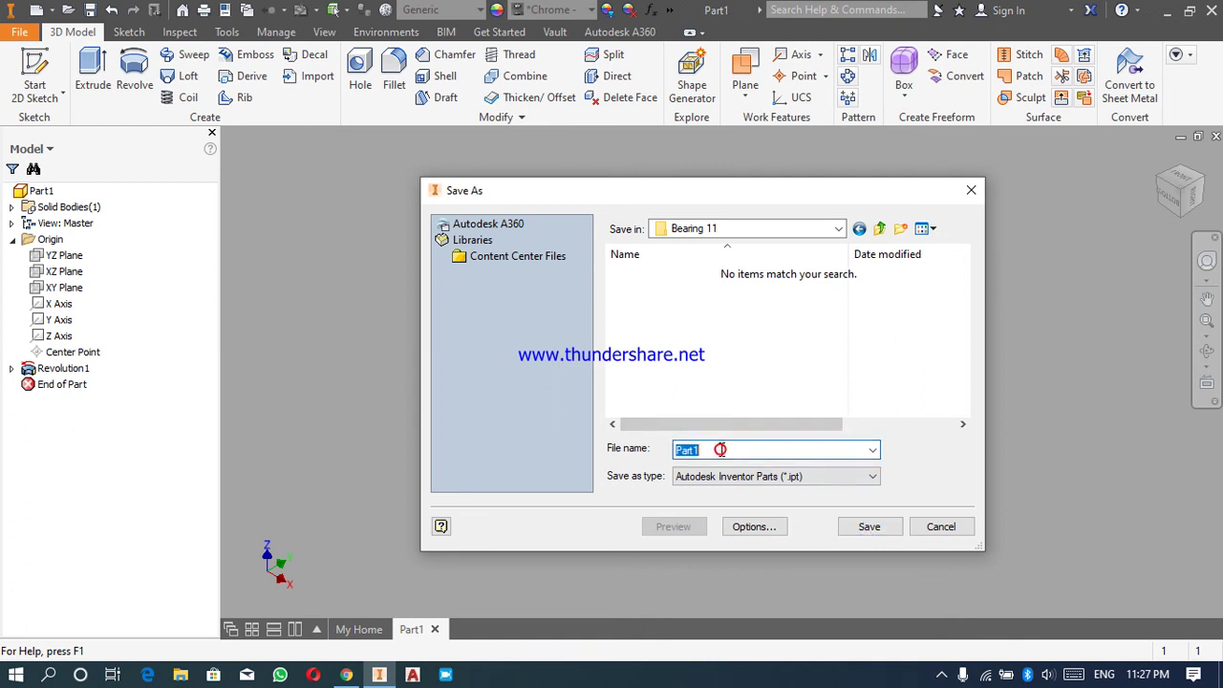
pyautogui.press('BackSpace')
pyautogui.write('outer ring')
pyautogui.click(866, 527)
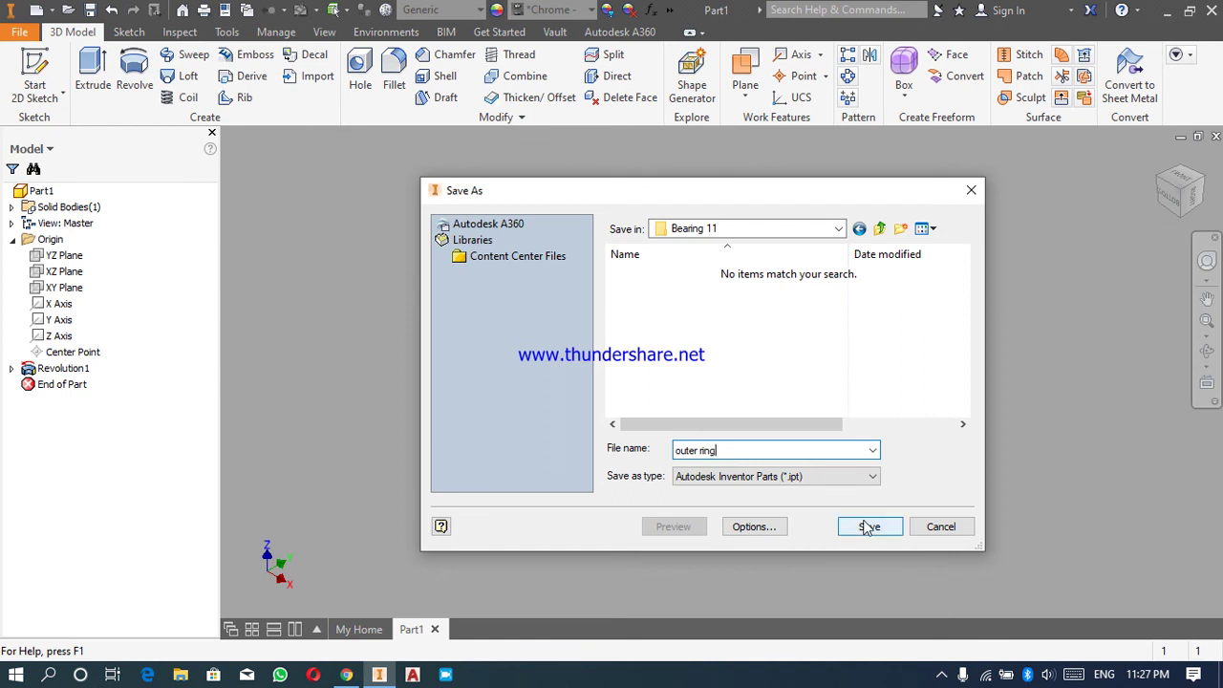